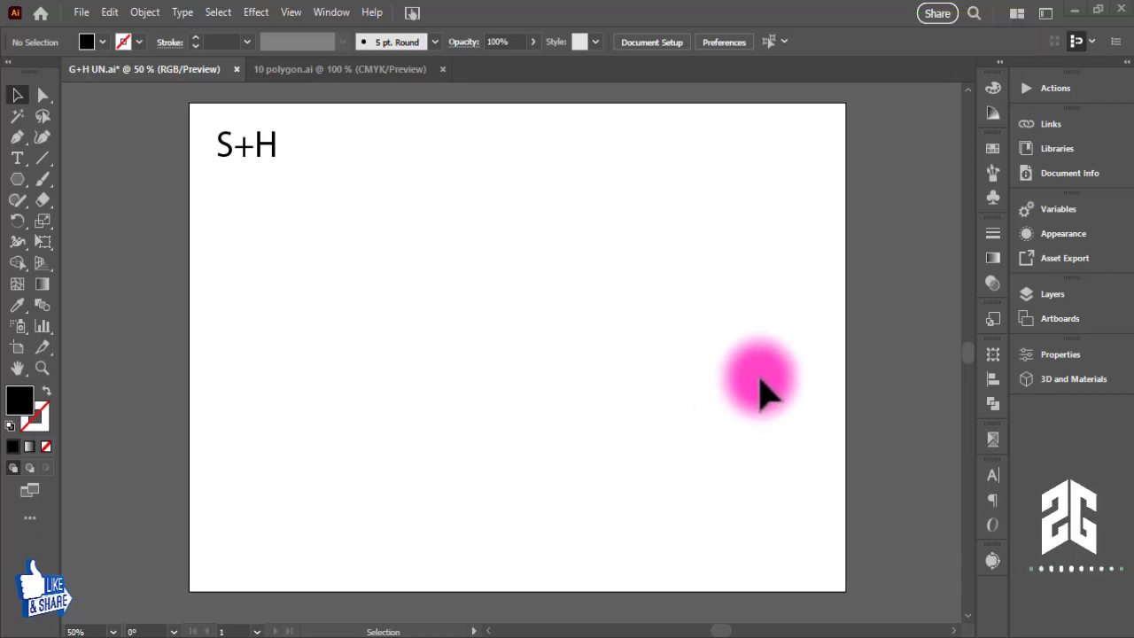
Step: Paste the isometric grid in place, enlarge it and move it up-left on the artboard
click(109, 12)
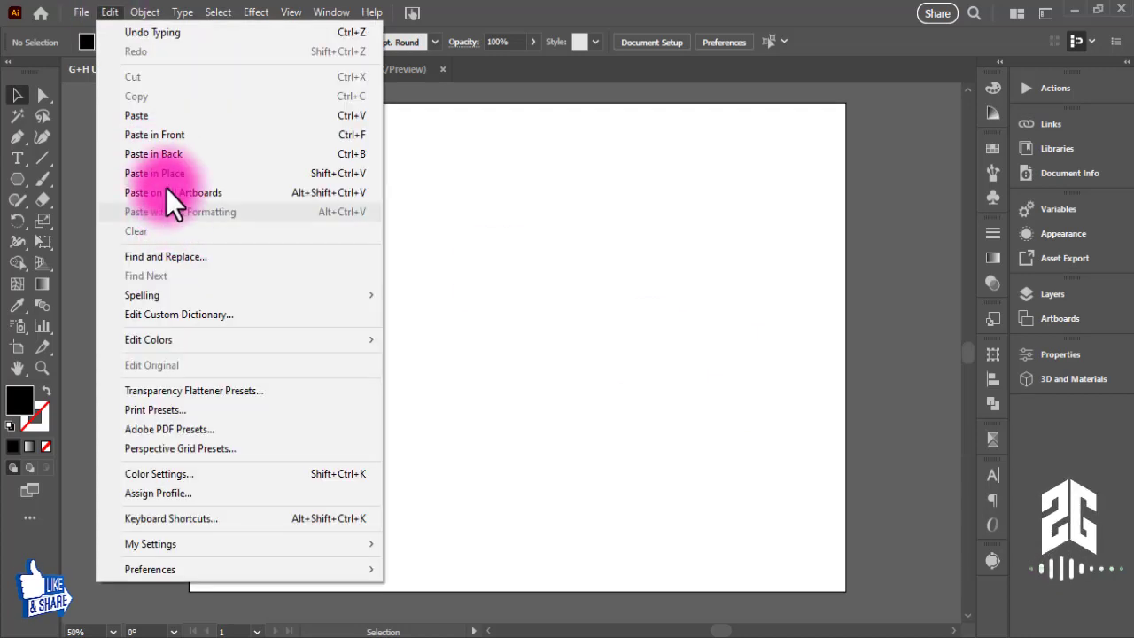
click(155, 172)
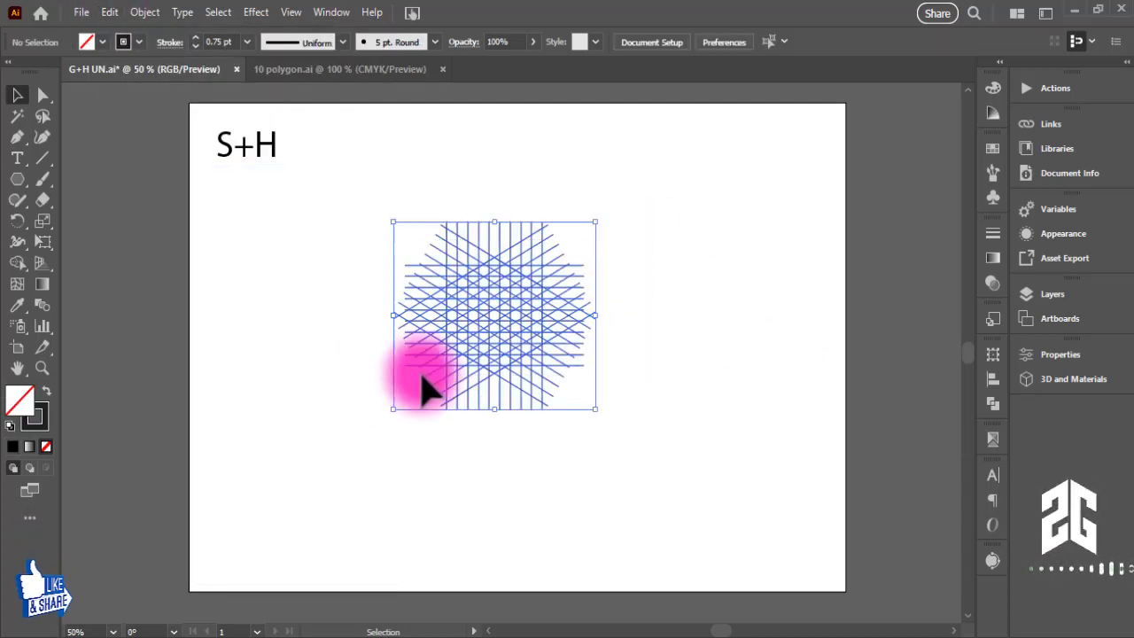
drag(595, 409, 750, 553)
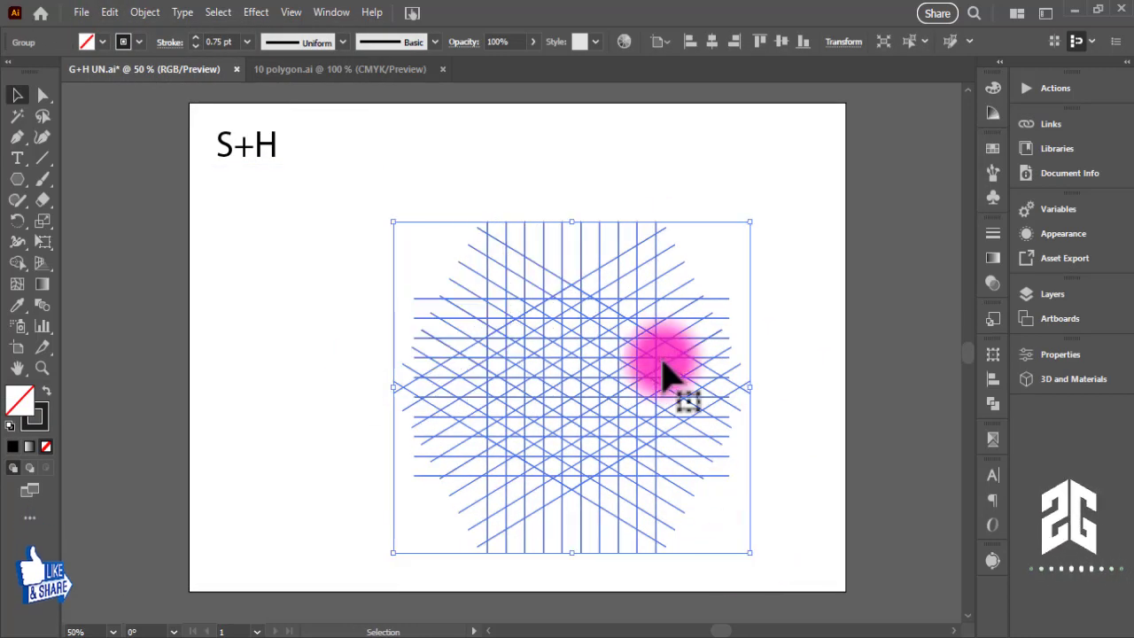
drag(653, 339, 611, 284)
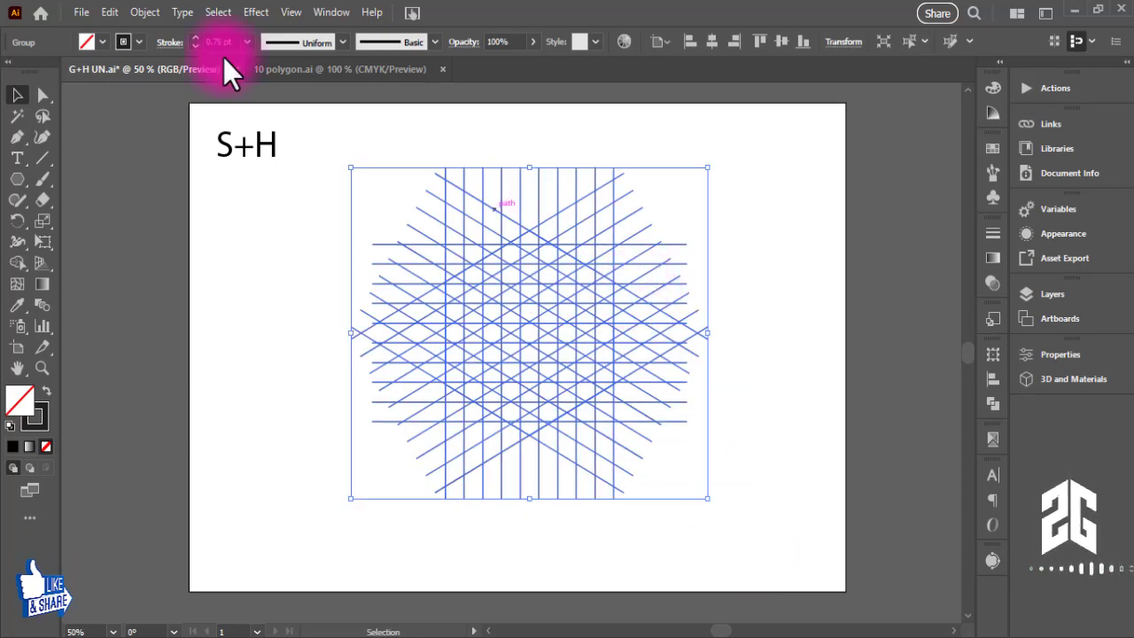
Step: Set the grid lines to a 0.5 pt stroke and zoom the grid to 100%
click(193, 39)
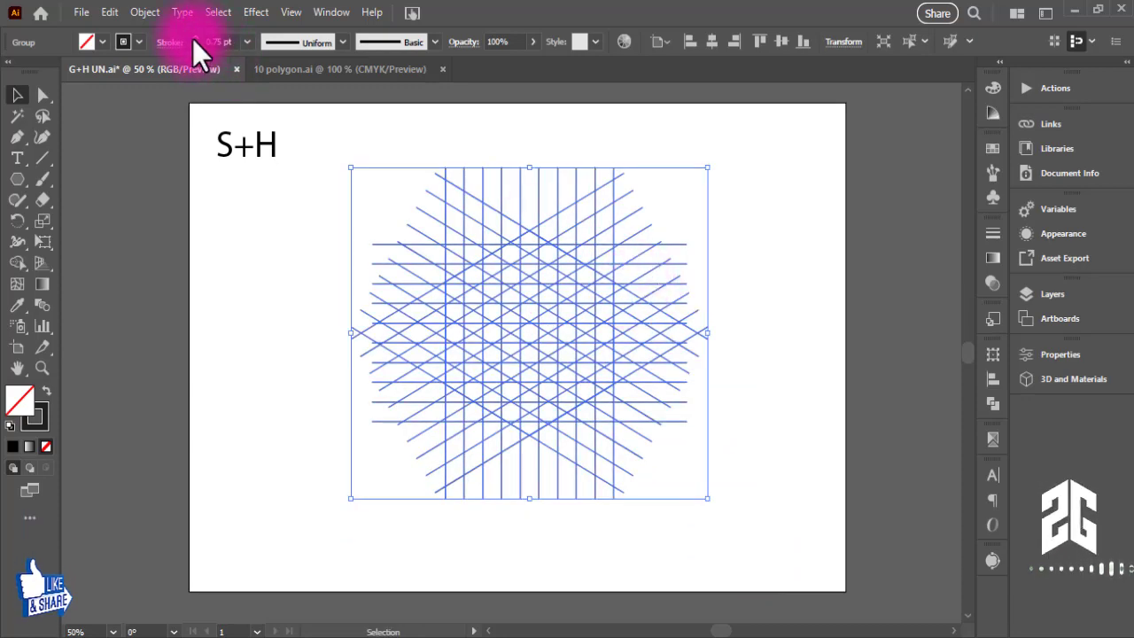
click(265, 253)
drag(270, 217, 789, 398)
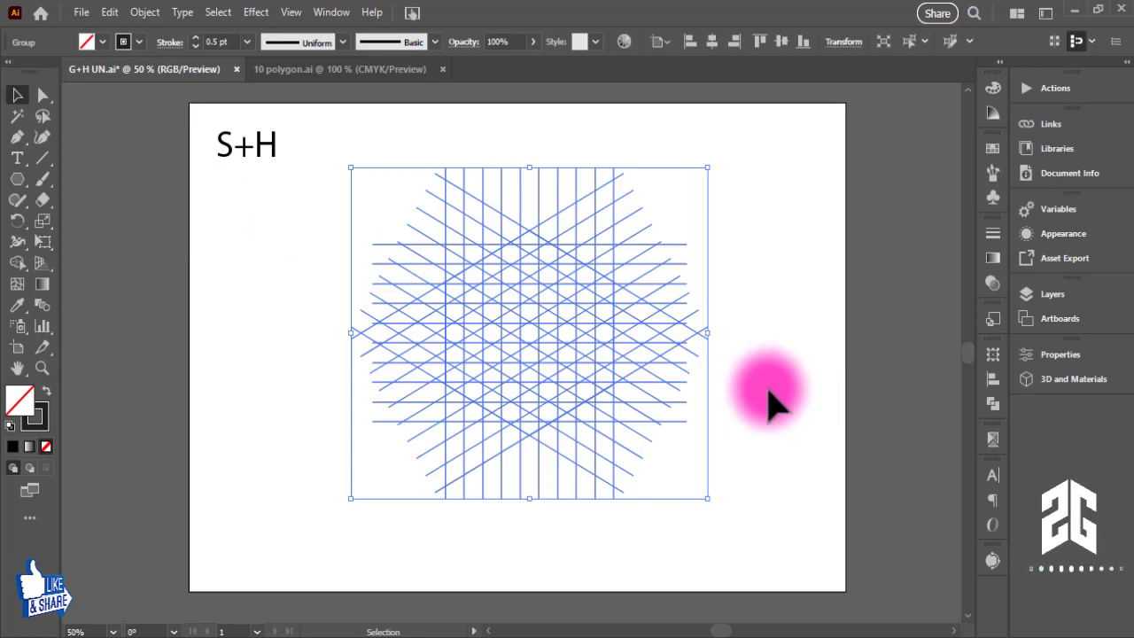
key(ctrl+1)
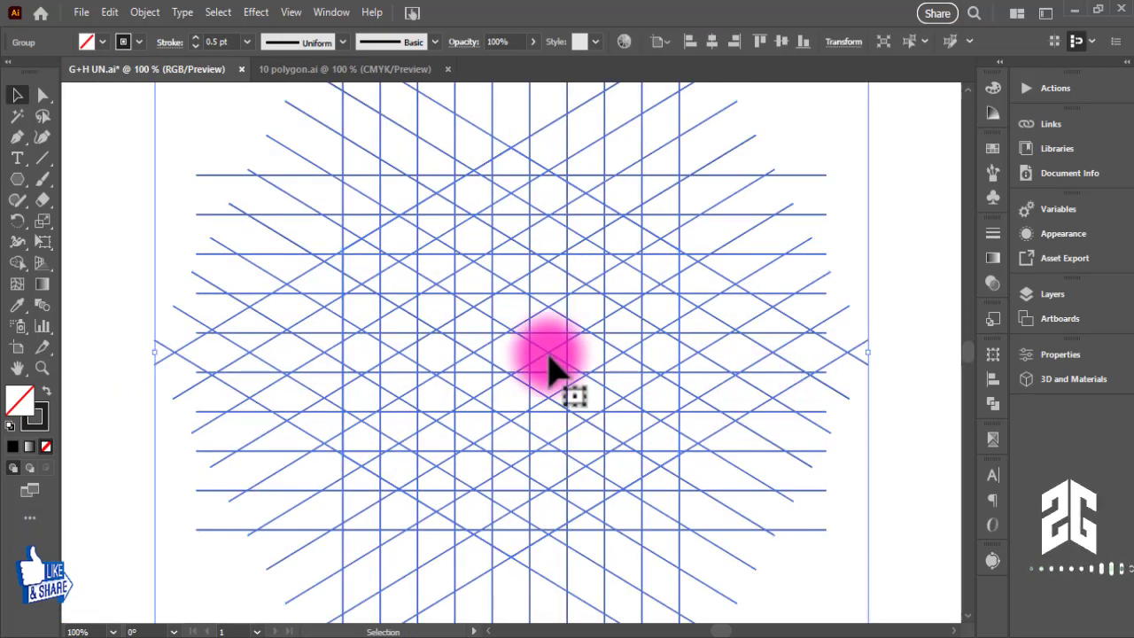
click(18, 264)
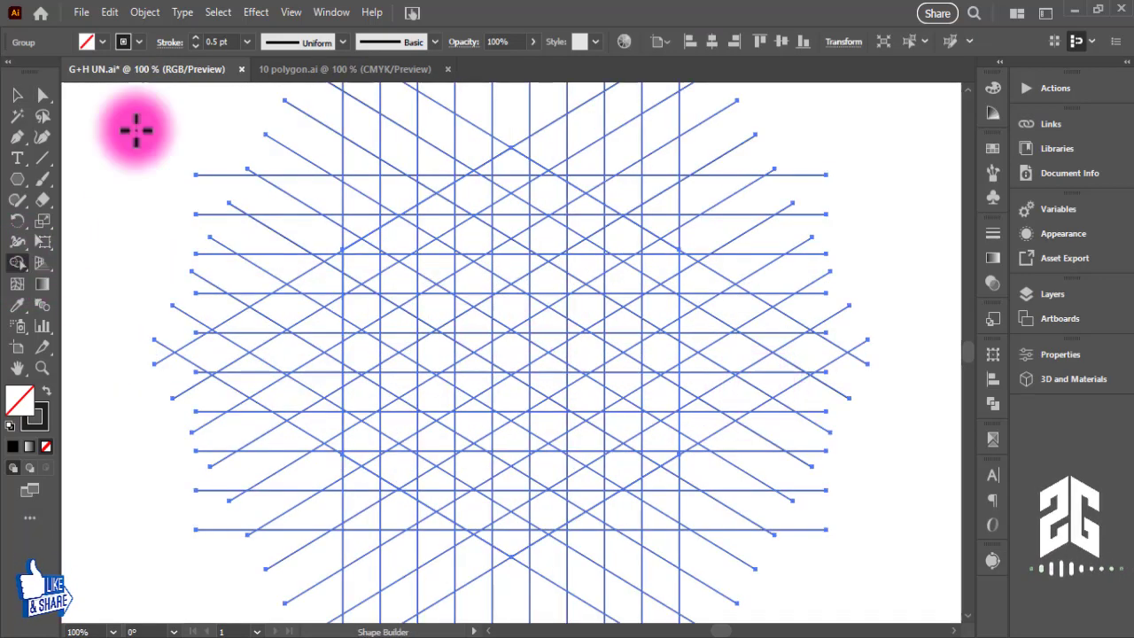
Step: Set the fill to black and merge cells into the H's top diagonal and right strokes
click(102, 42)
click(169, 199)
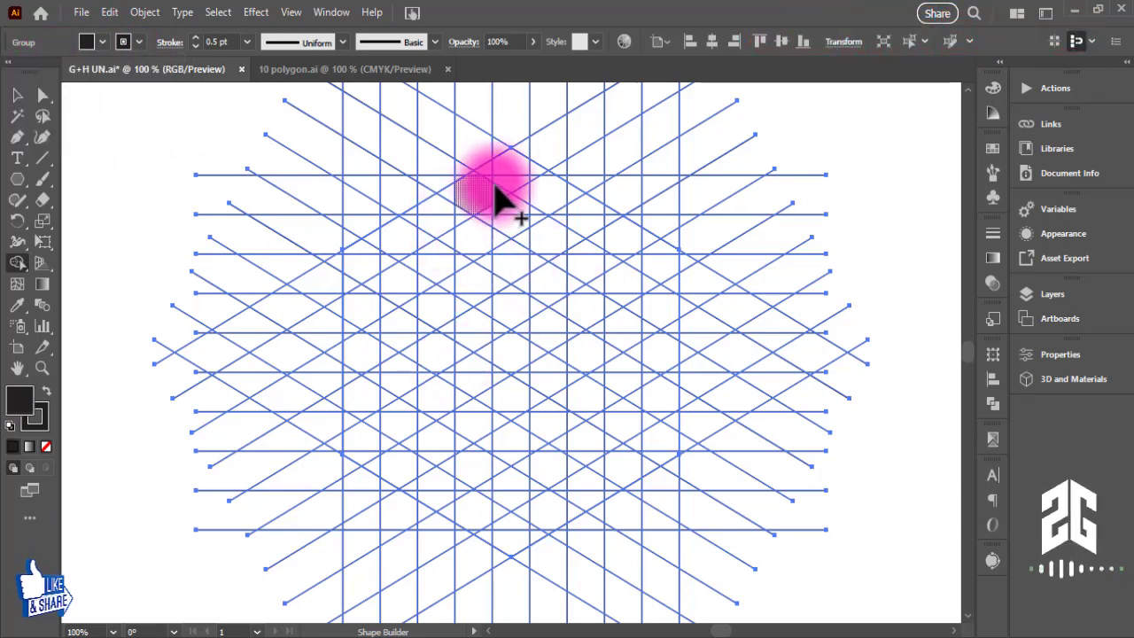
drag(515, 188, 652, 483)
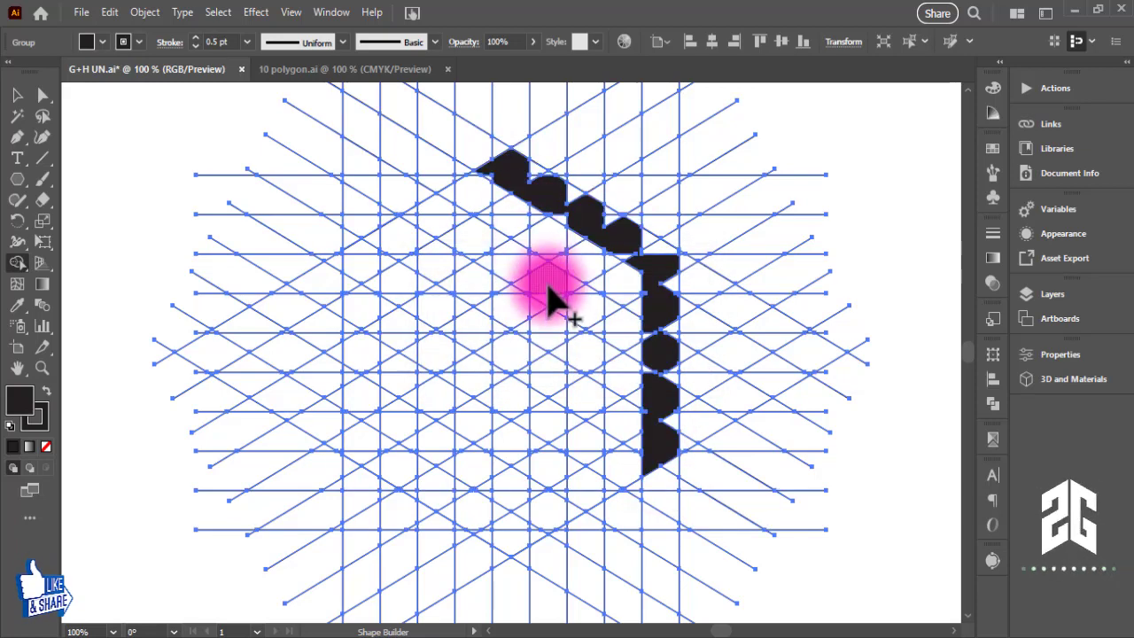
mouse_move(412, 226)
mouse_down()
mouse_move(591, 518)
mouse_move(580, 456)
mouse_up()
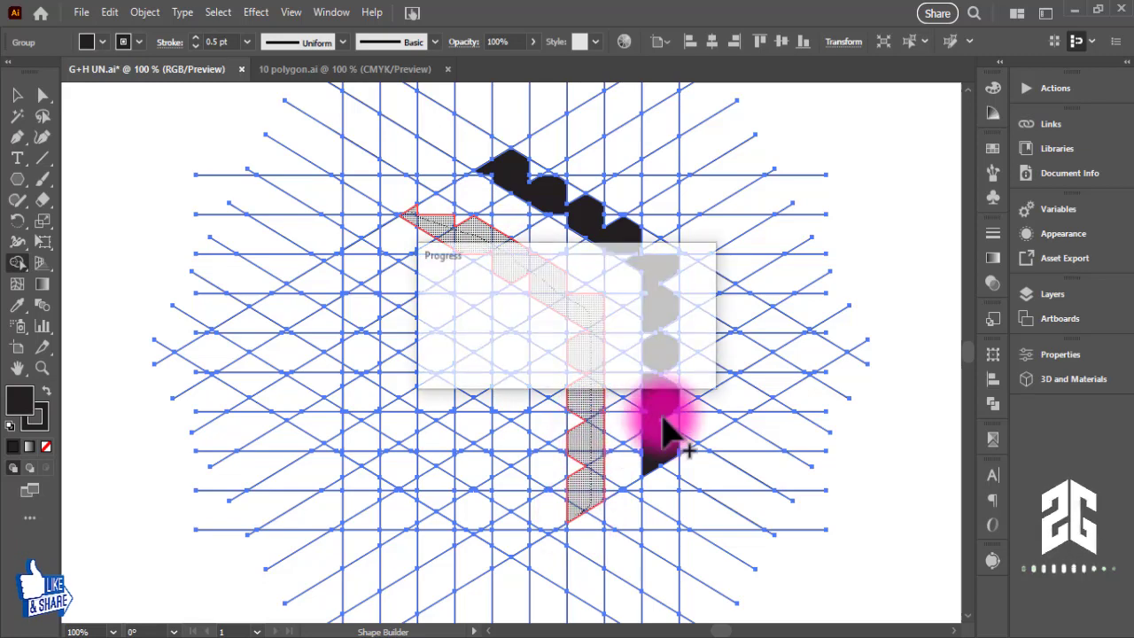
drag(653, 278, 552, 324)
drag(663, 309, 580, 327)
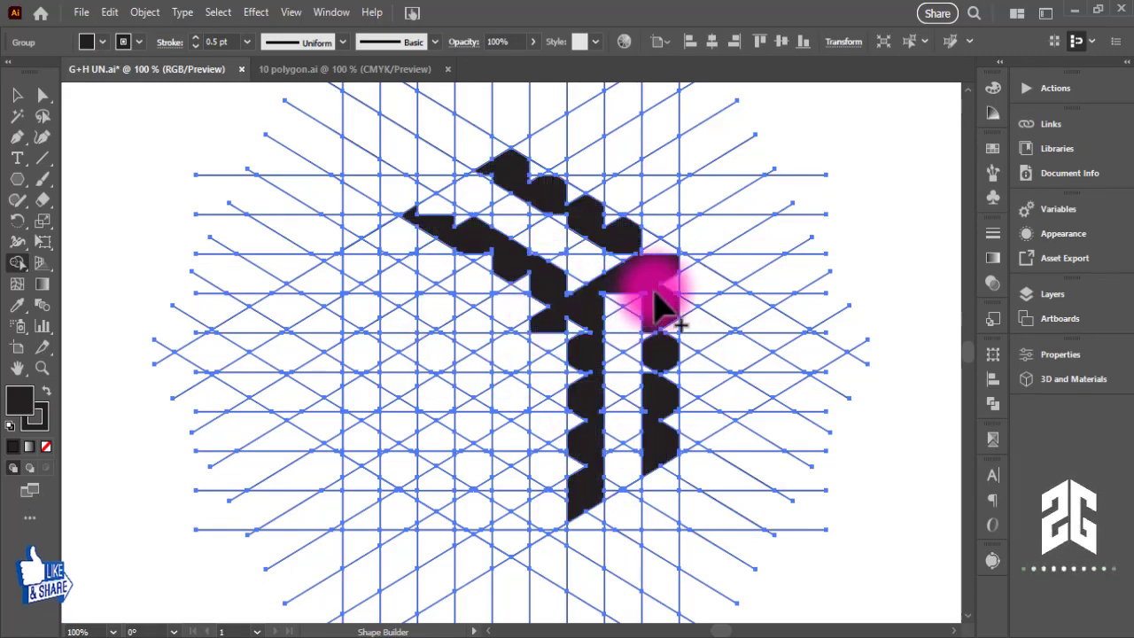
alt+scroll(734, 393, up, 3)
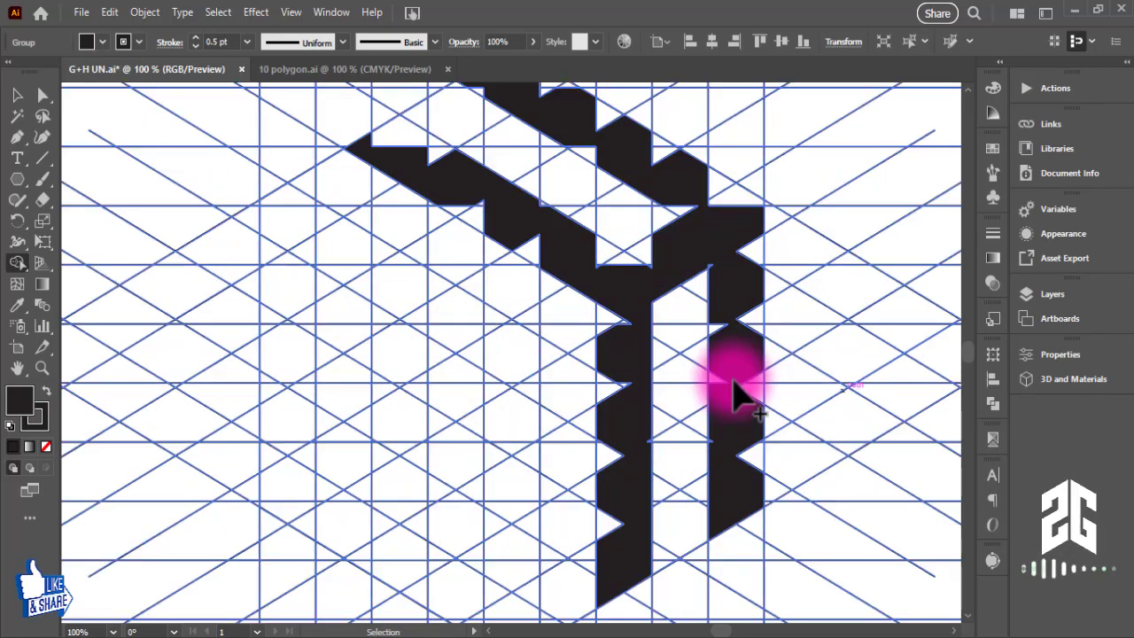
drag(716, 398, 622, 270)
Step: Merge the left stem and right column, filling notches and joining the column to the top bar
drag(566, 240, 602, 329)
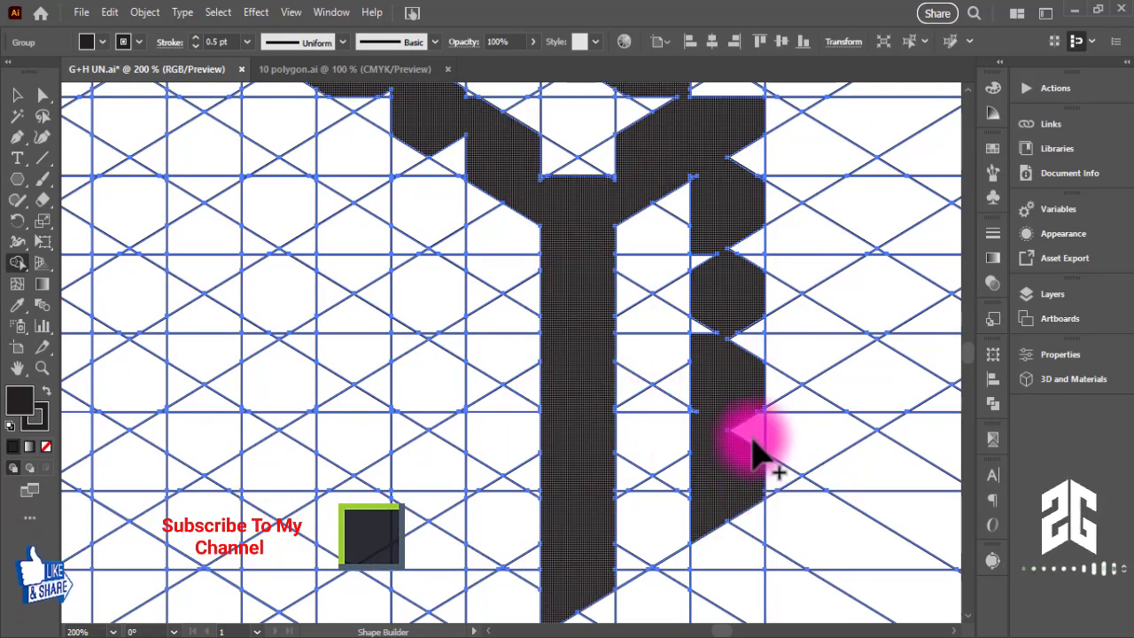
drag(746, 448, 754, 151)
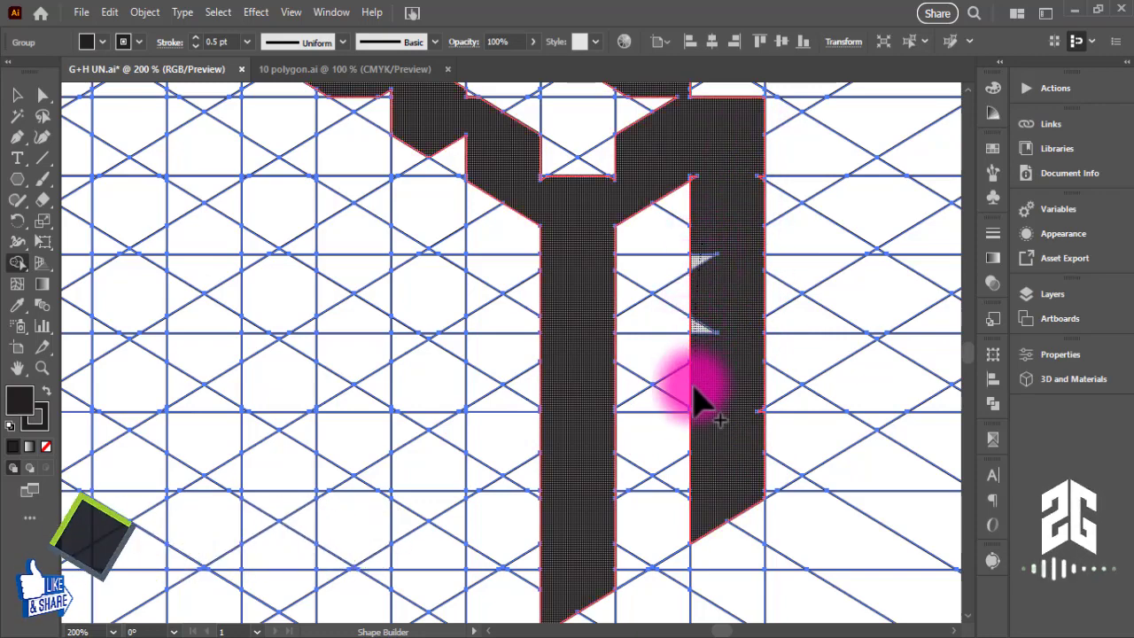
drag(693, 326, 682, 405)
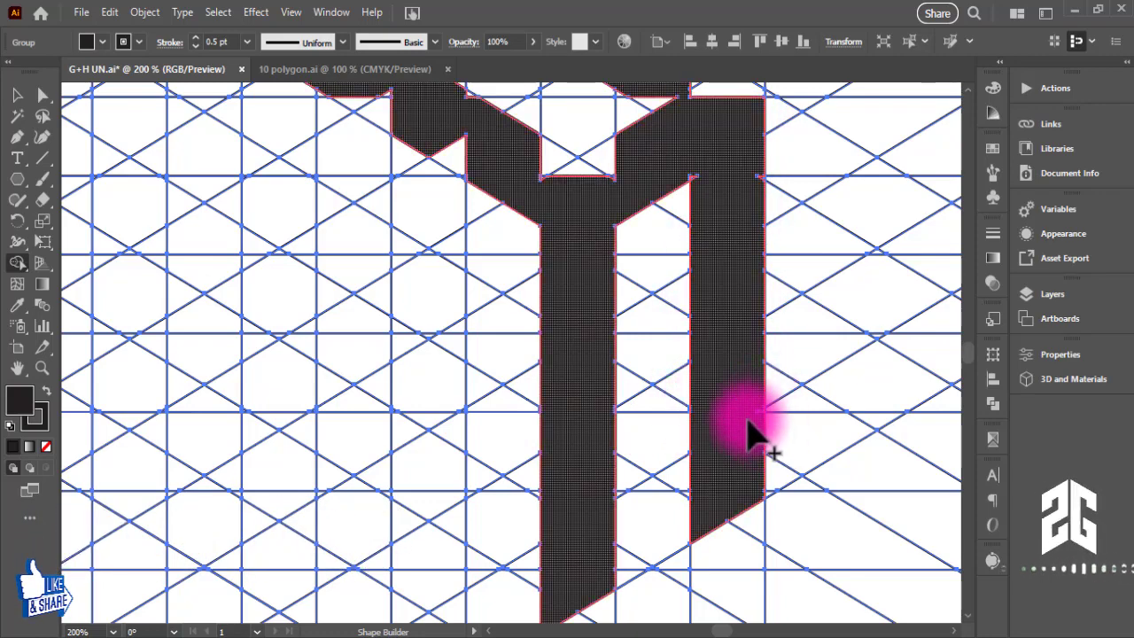
scroll(743, 346, up, 5)
drag(742, 345, 637, 274)
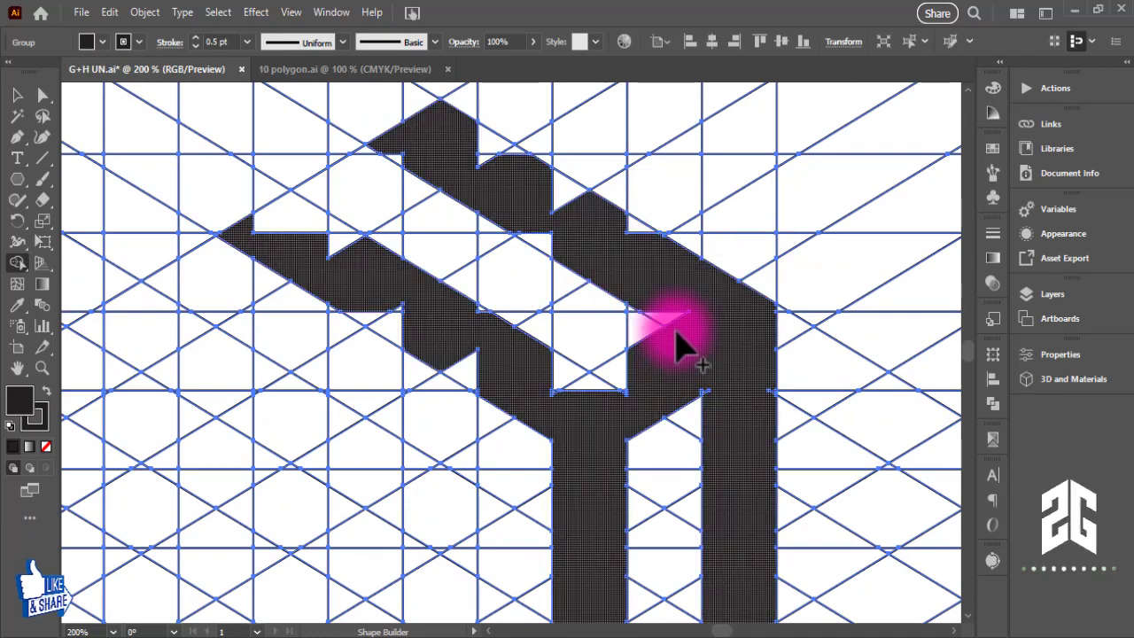
mouse_move(597, 223)
mouse_down()
mouse_move(496, 163)
mouse_move(664, 274)
mouse_move(531, 237)
mouse_up()
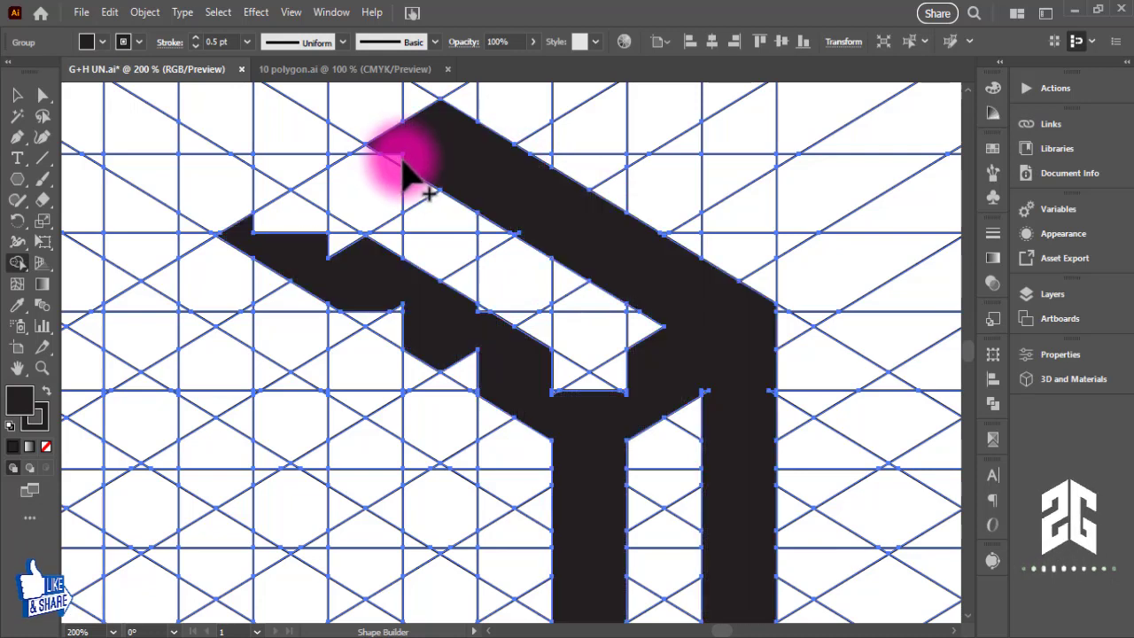
mouse_move(403, 173)
mouse_down()
mouse_move(522, 244)
mouse_move(715, 403)
mouse_up()
mouse_move(647, 385)
mouse_down()
mouse_move(463, 375)
mouse_move(295, 248)
mouse_move(417, 310)
mouse_move(349, 303)
mouse_move(430, 363)
mouse_move(476, 317)
mouse_move(509, 345)
mouse_up()
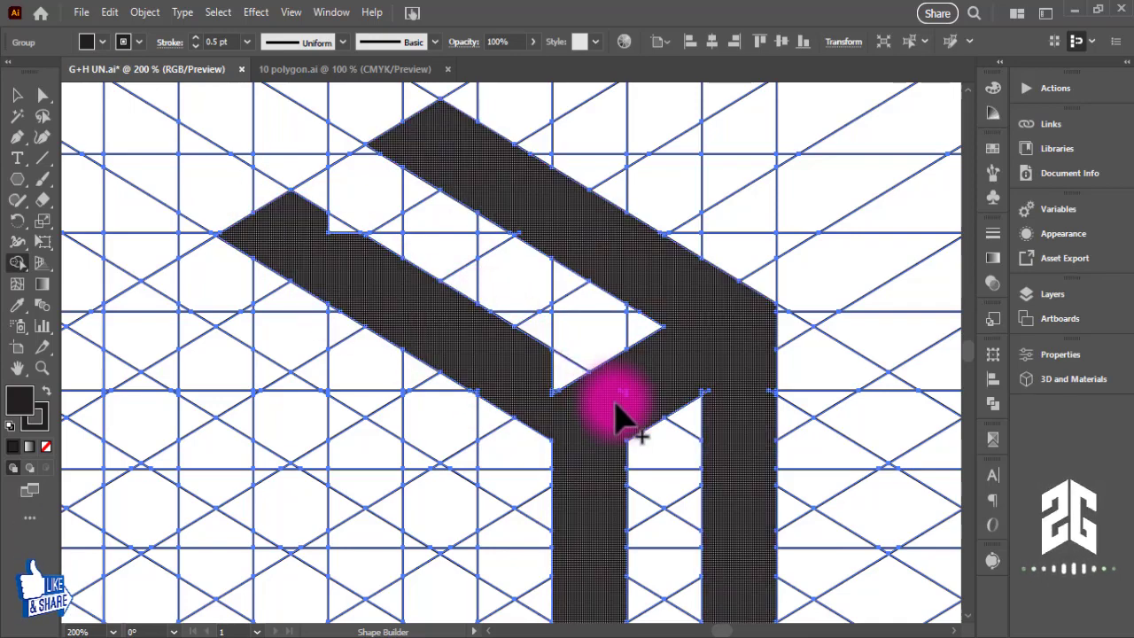
mouse_move(607, 425)
mouse_down()
mouse_move(551, 392)
mouse_move(493, 410)
mouse_move(479, 403)
mouse_up()
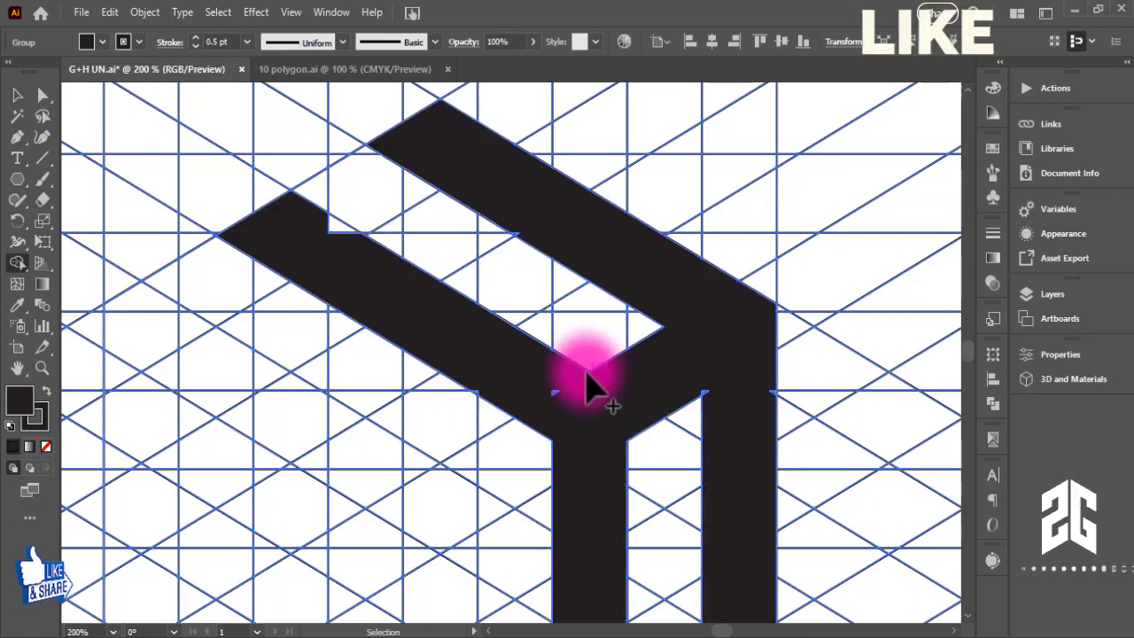
Step: Zoom to 400% and fill the white notches in the lower black band
key(ctrl+=)
mouse_move(673, 455)
mouse_down()
mouse_move(543, 582)
mouse_move(534, 612)
mouse_up()
mouse_move(514, 361)
mouse_down()
mouse_move(361, 367)
mouse_move(502, 408)
mouse_up()
drag(832, 380, 600, 361)
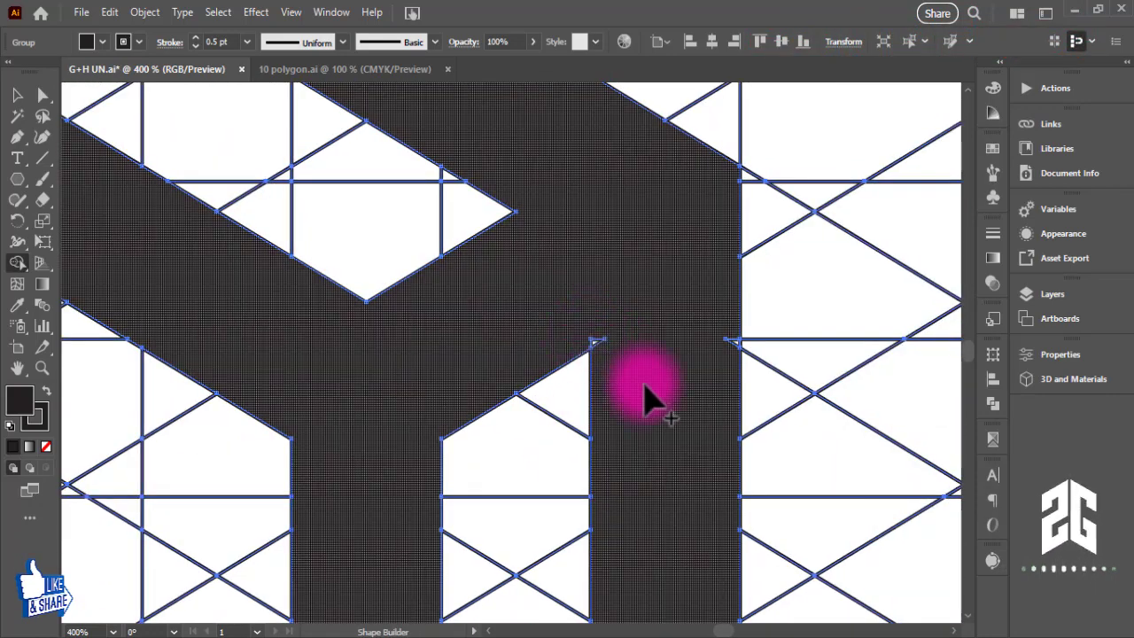
mouse_move(737, 418)
mouse_down()
mouse_move(699, 472)
mouse_move(483, 309)
mouse_up()
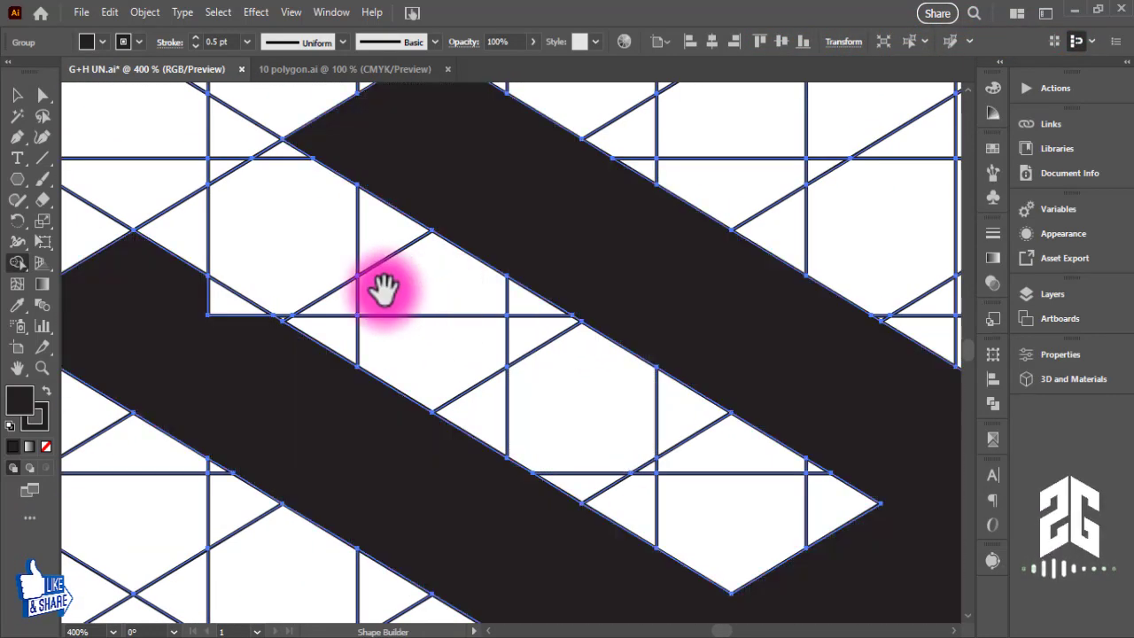
drag(380, 286, 606, 304)
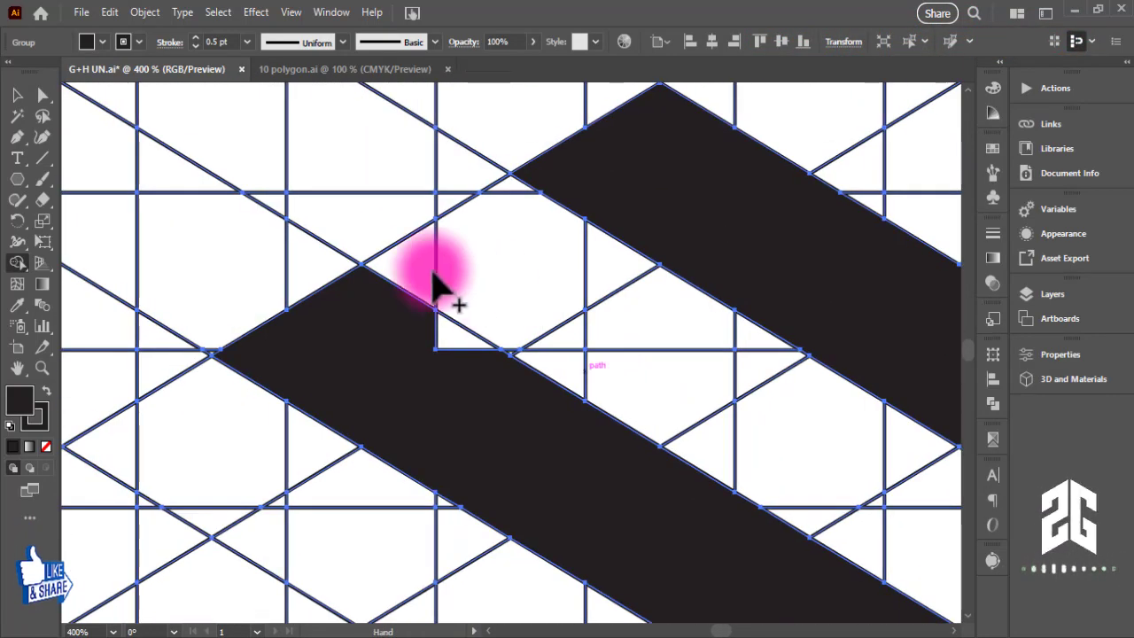
drag(438, 301, 544, 380)
mouse_move(621, 483)
mouse_down()
mouse_move(367, 286)
mouse_move(476, 240)
mouse_move(481, 152)
mouse_move(547, 293)
mouse_up()
scroll(547, 293, down, 1)
scroll(548, 293, down, 1)
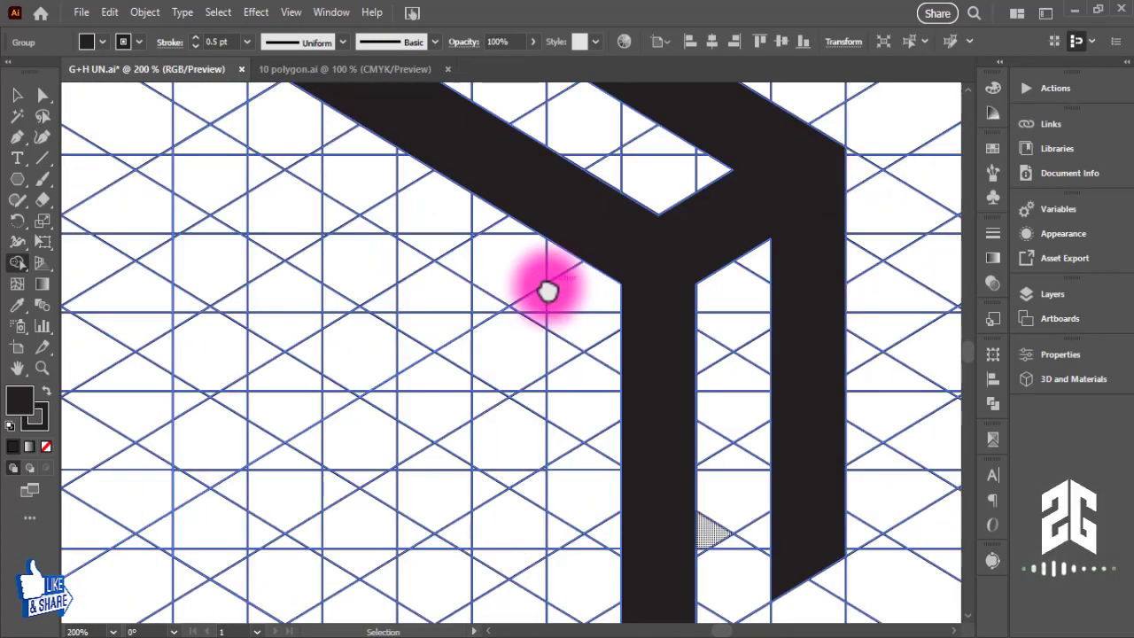
scroll(547, 294, down, 1)
mouse_move(554, 358)
mouse_down()
mouse_move(559, 322)
mouse_move(567, 326)
mouse_up()
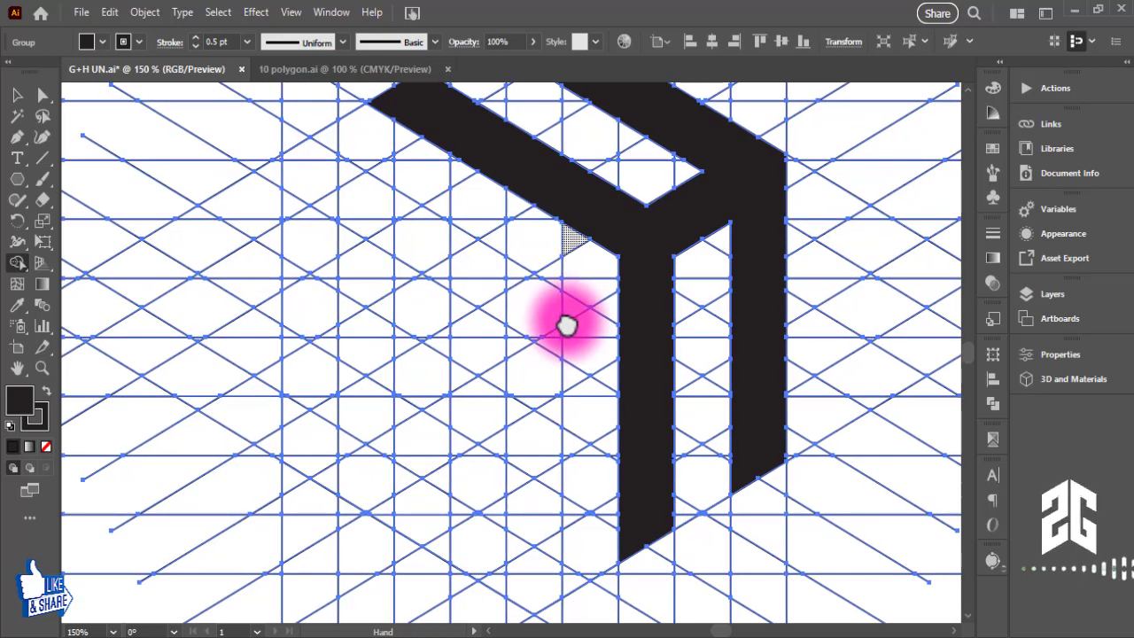
Step: Merge cells into the S's top stroke and left side, joining triangles along the band
drag(451, 251, 321, 172)
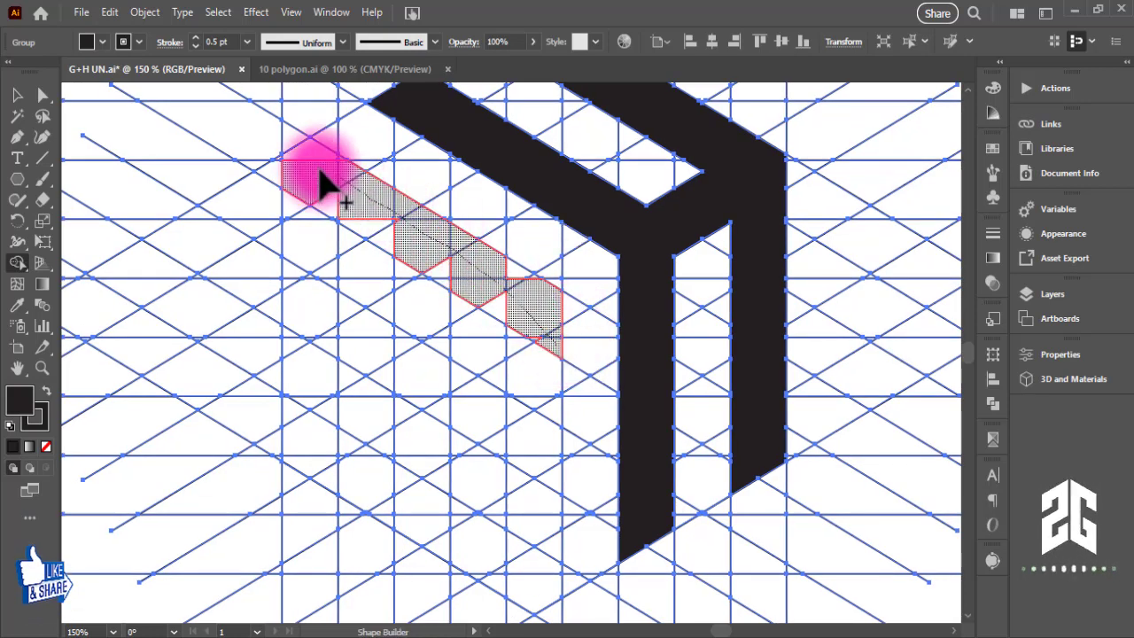
mouse_move(304, 246)
mouse_down()
mouse_move(322, 329)
mouse_move(481, 435)
mouse_move(554, 521)
mouse_move(512, 592)
mouse_move(303, 425)
mouse_up()
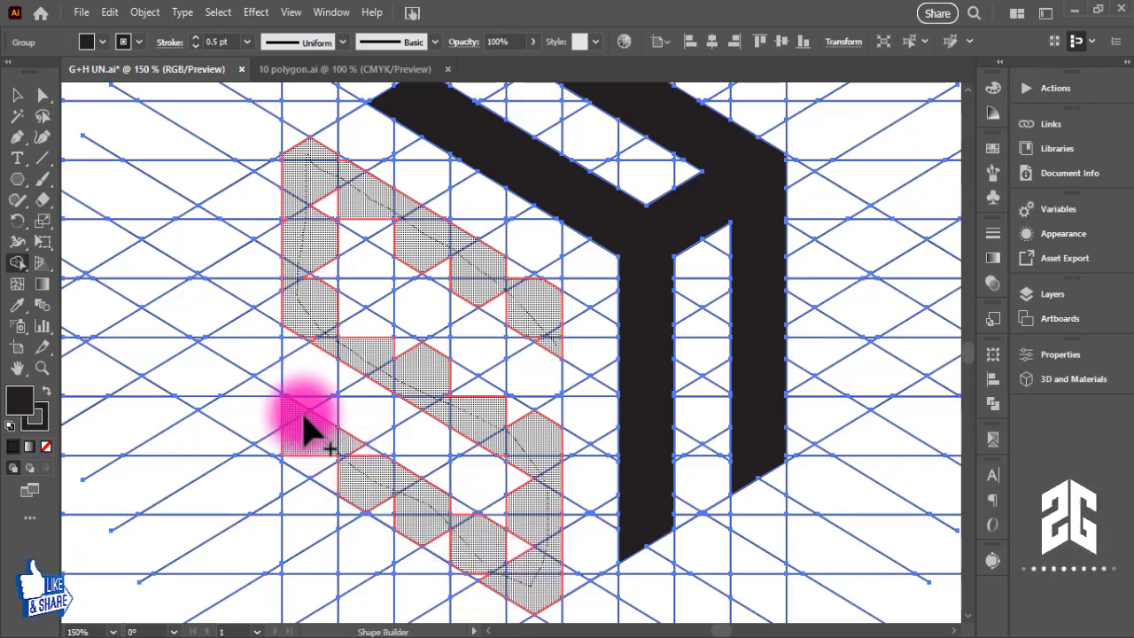
key(ctrl+plus)
scroll(593, 443, up, 2)
key(ctrl+plus)
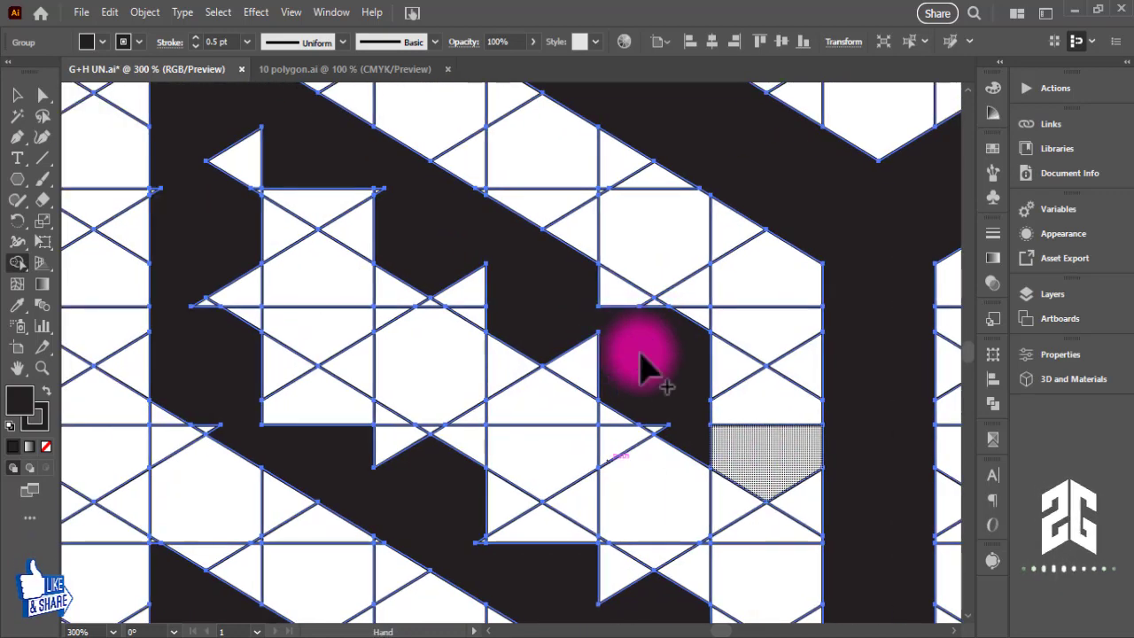
mouse_move(641, 372)
mouse_down()
mouse_move(561, 253)
mouse_move(640, 314)
mouse_up()
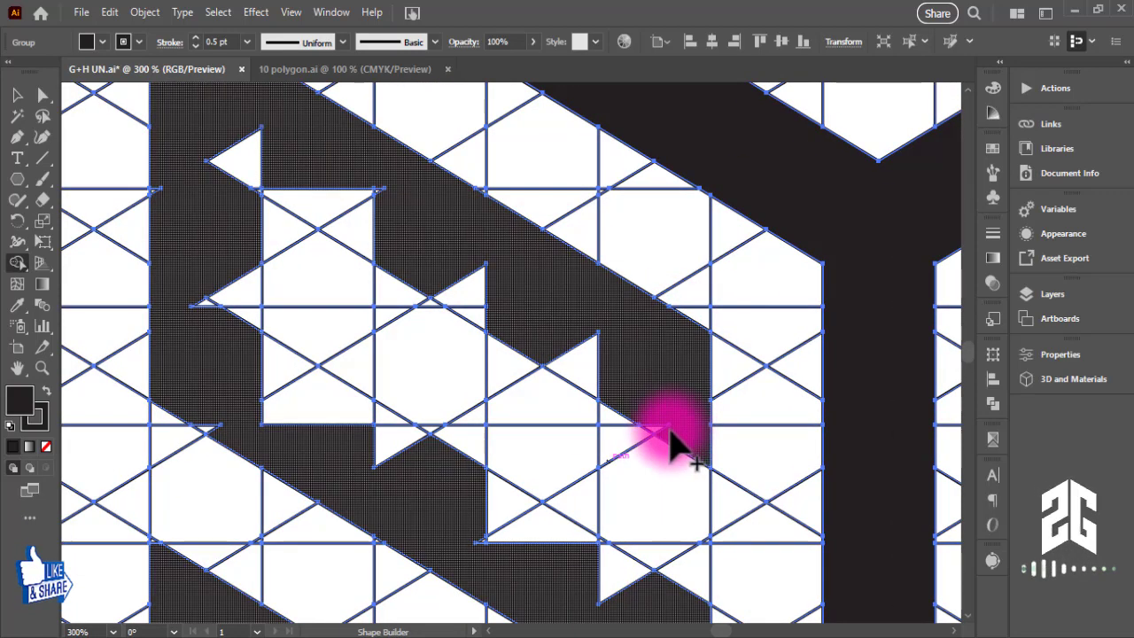
drag(617, 392, 398, 239)
drag(275, 178, 240, 195)
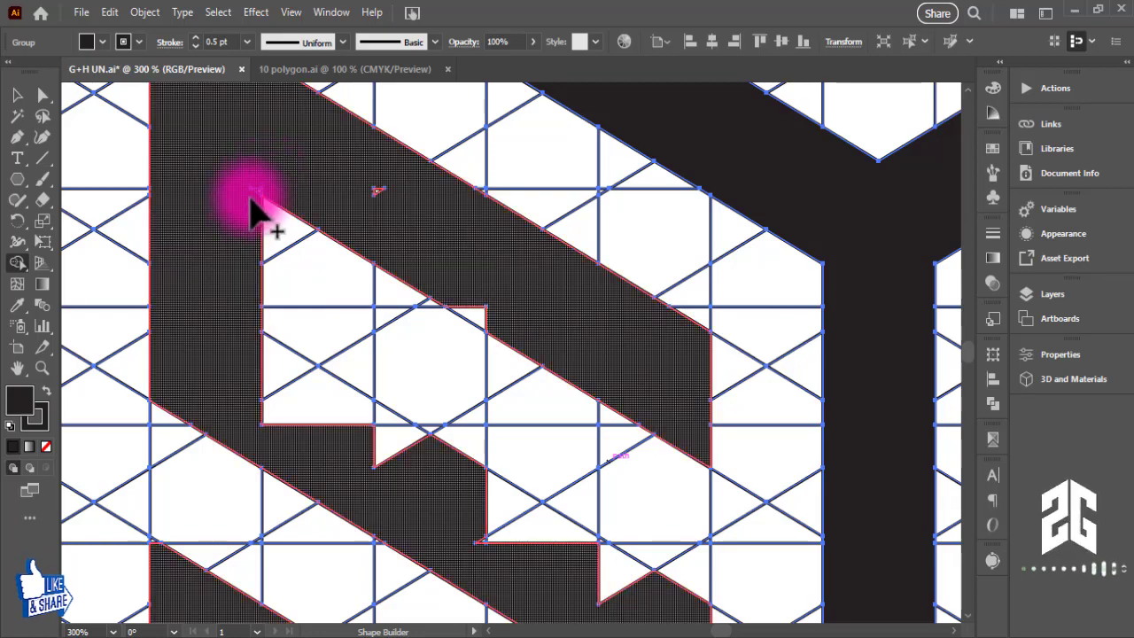
Step: Fill the top hexagon and the triangles below it into the S band
scroll(501, 350, up, 2)
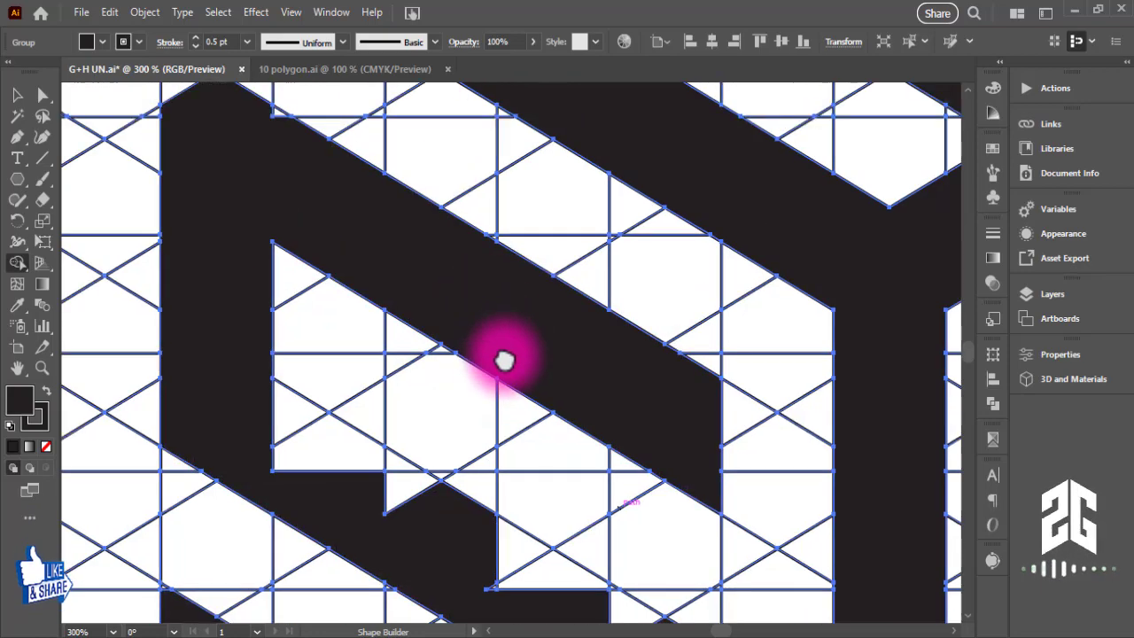
scroll(483, 332, up, 2)
drag(369, 258, 295, 166)
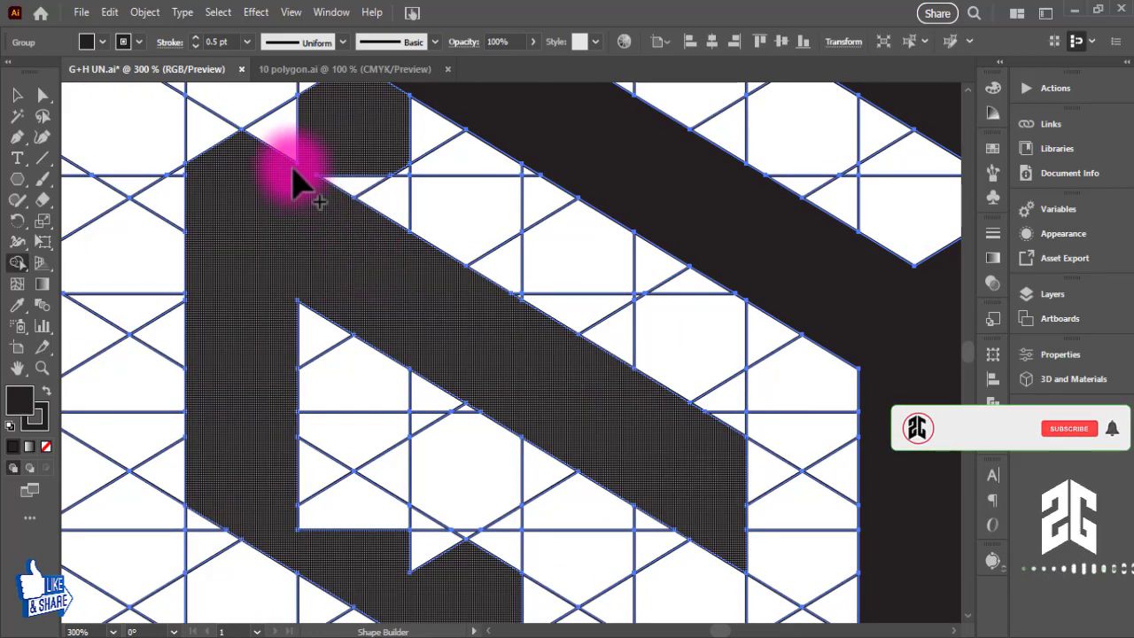
scroll(407, 119, down, 1)
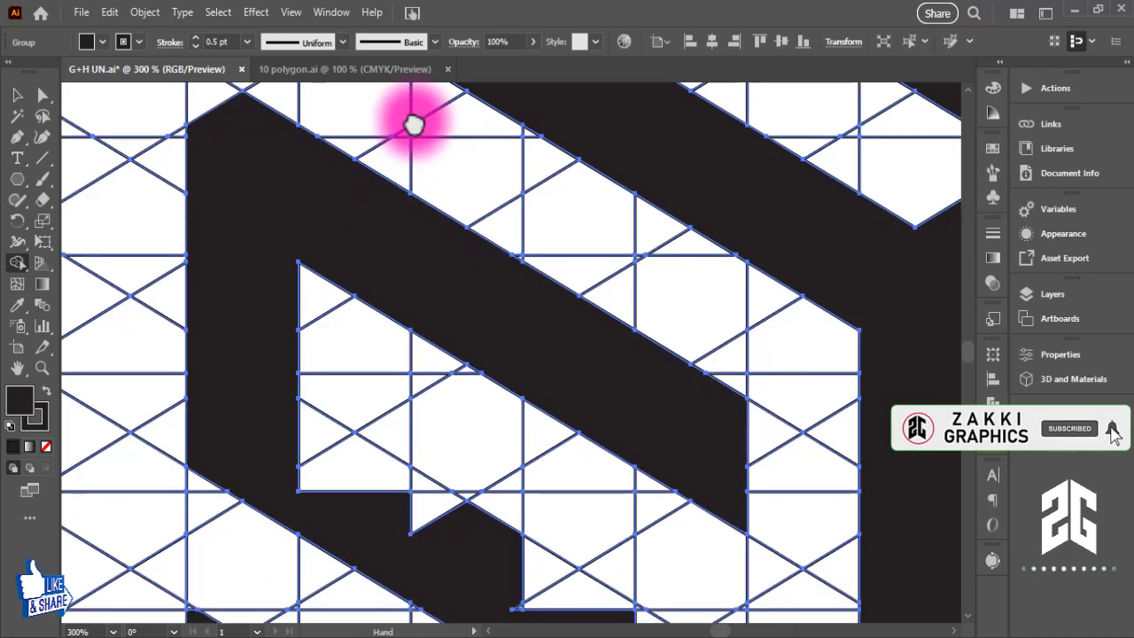
scroll(354, 195, down, 2)
drag(293, 288, 347, 375)
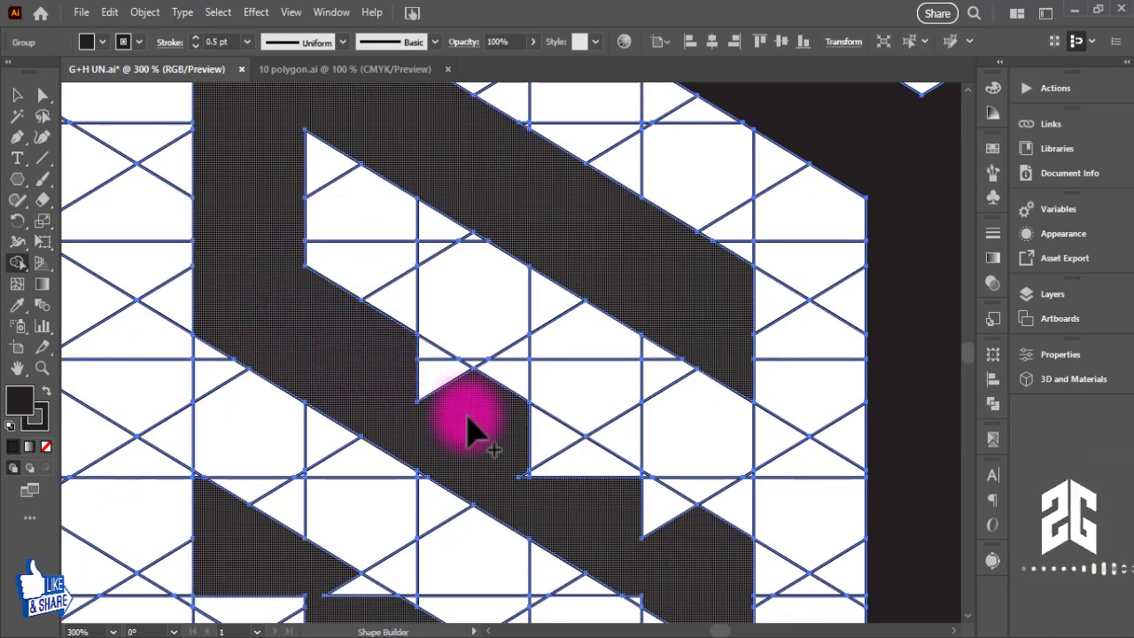
mouse_move(473, 430)
mouse_down()
mouse_move(576, 506)
mouse_move(379, 301)
mouse_move(549, 472)
mouse_up()
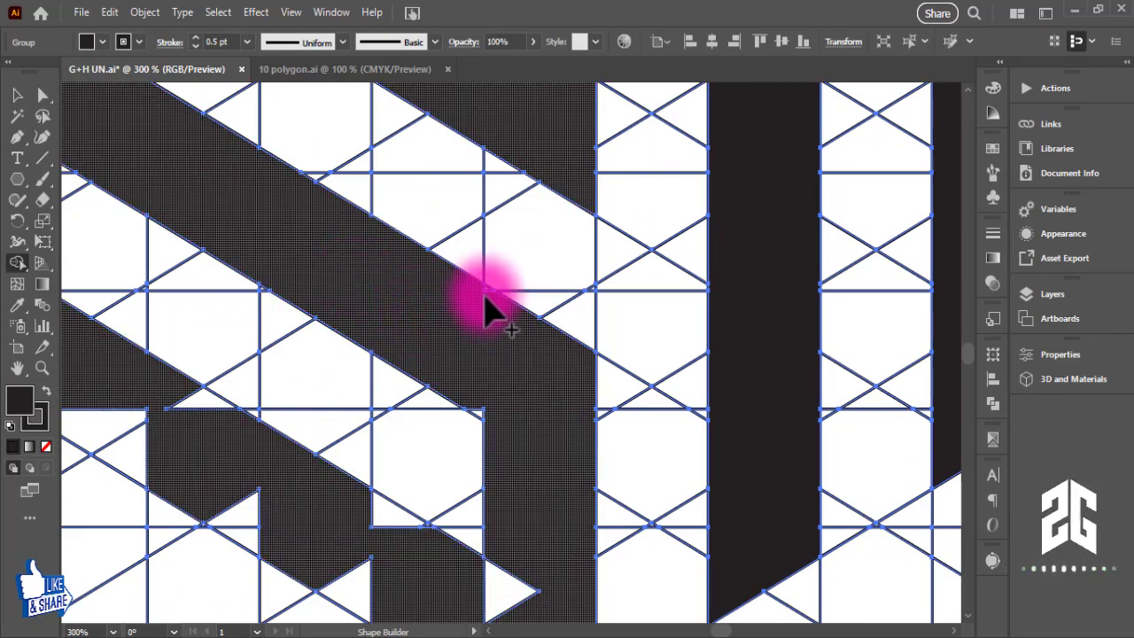
drag(521, 479, 483, 301)
Step: Merge the remaining white and lower triangles into the band, then zoom out to the artboard
scroll(482, 301, down, 3)
scroll(506, 372, left, 1)
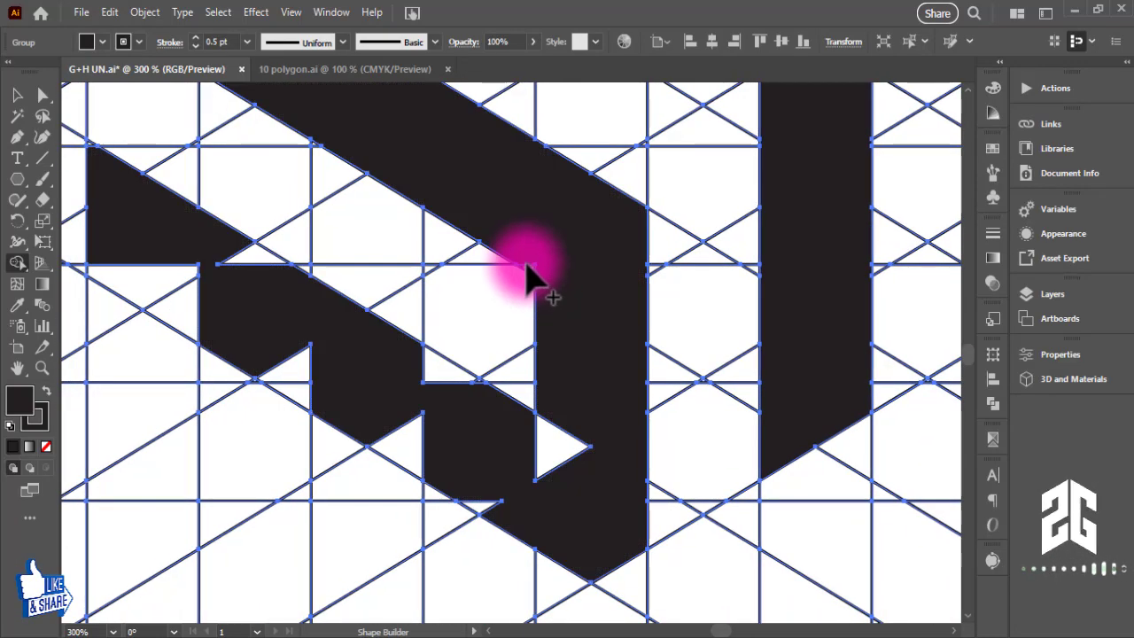
mouse_move(566, 387)
mouse_down()
mouse_move(532, 505)
mouse_move(652, 478)
mouse_up()
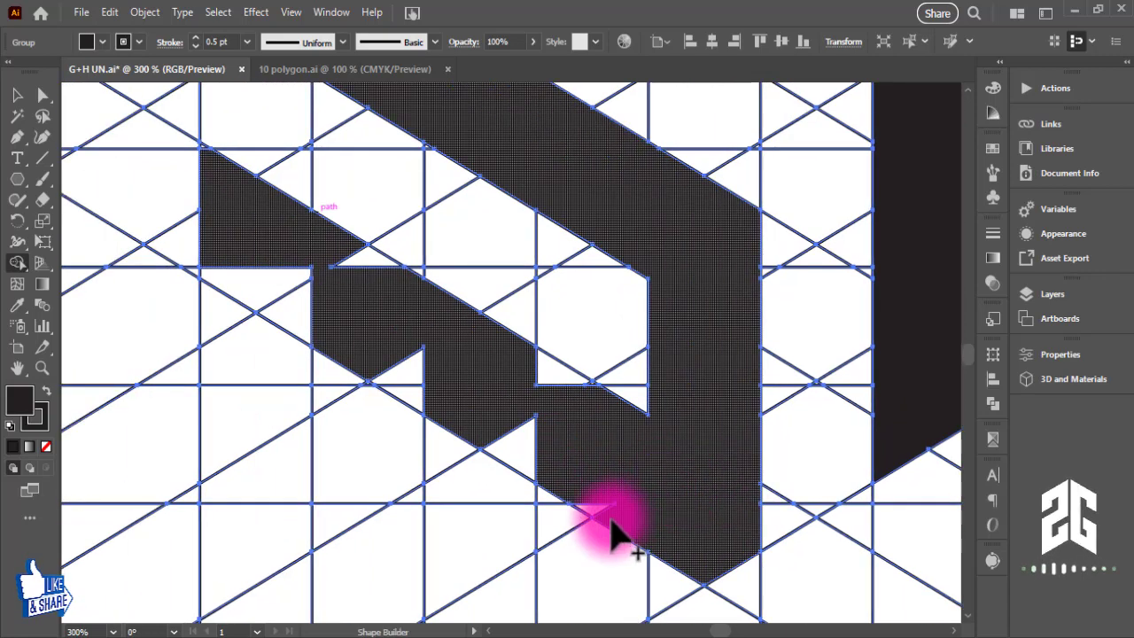
mouse_move(472, 400)
mouse_down()
mouse_move(544, 366)
mouse_move(648, 405)
mouse_up()
mouse_move(413, 333)
mouse_down()
mouse_move(466, 294)
mouse_move(557, 375)
mouse_move(387, 364)
mouse_up()
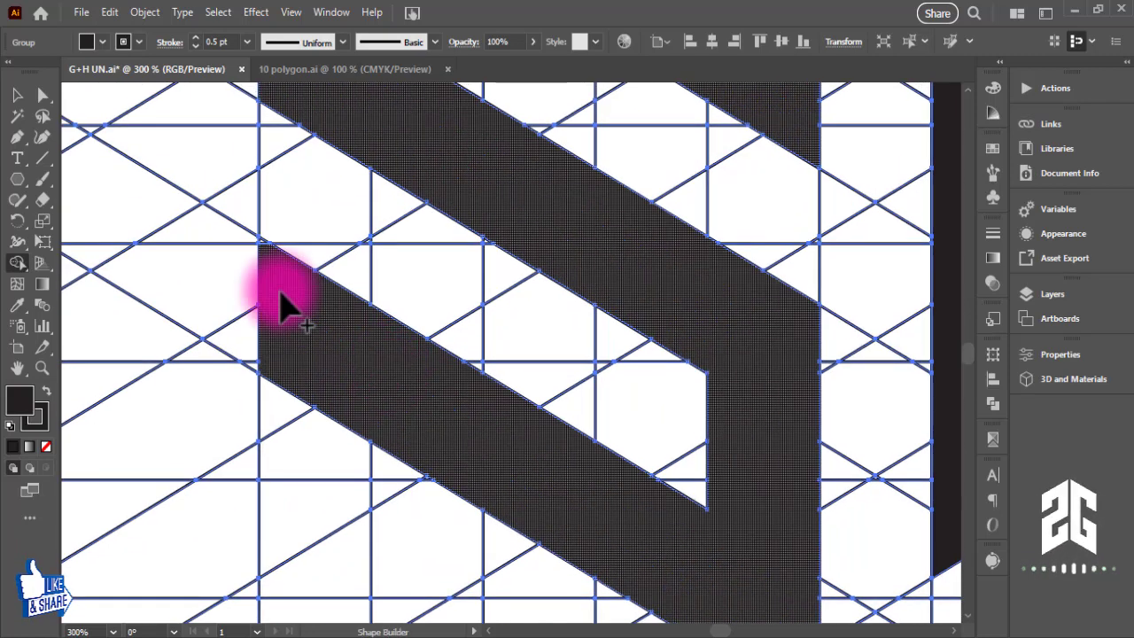
click(261, 263)
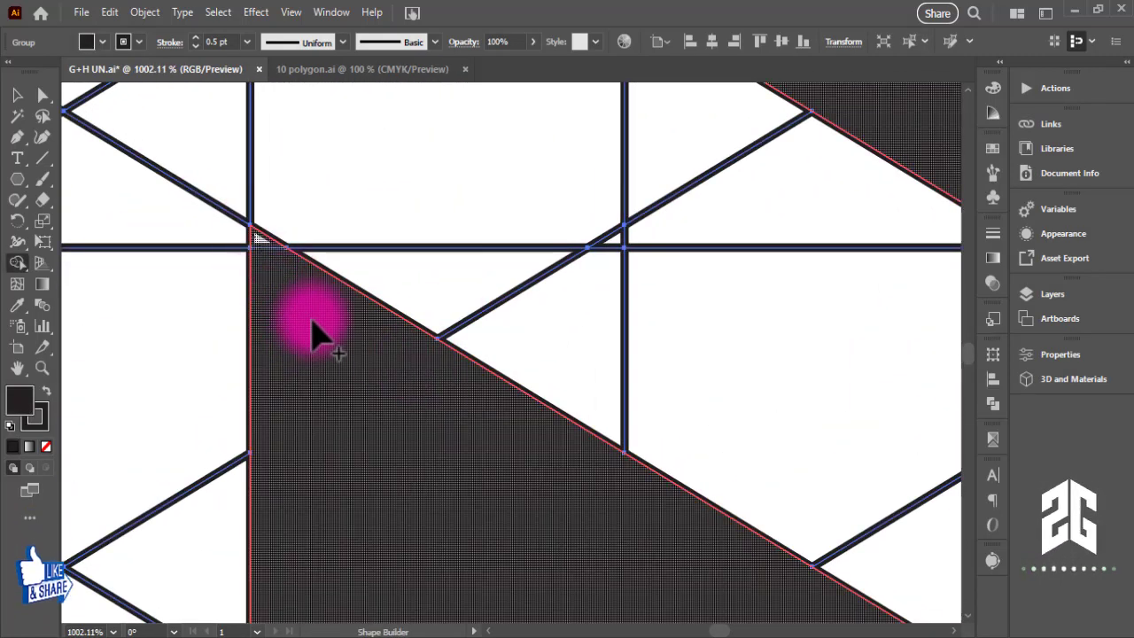
scroll(319, 332, down, 2)
scroll(319, 333, down, 2)
scroll(319, 332, down, 2)
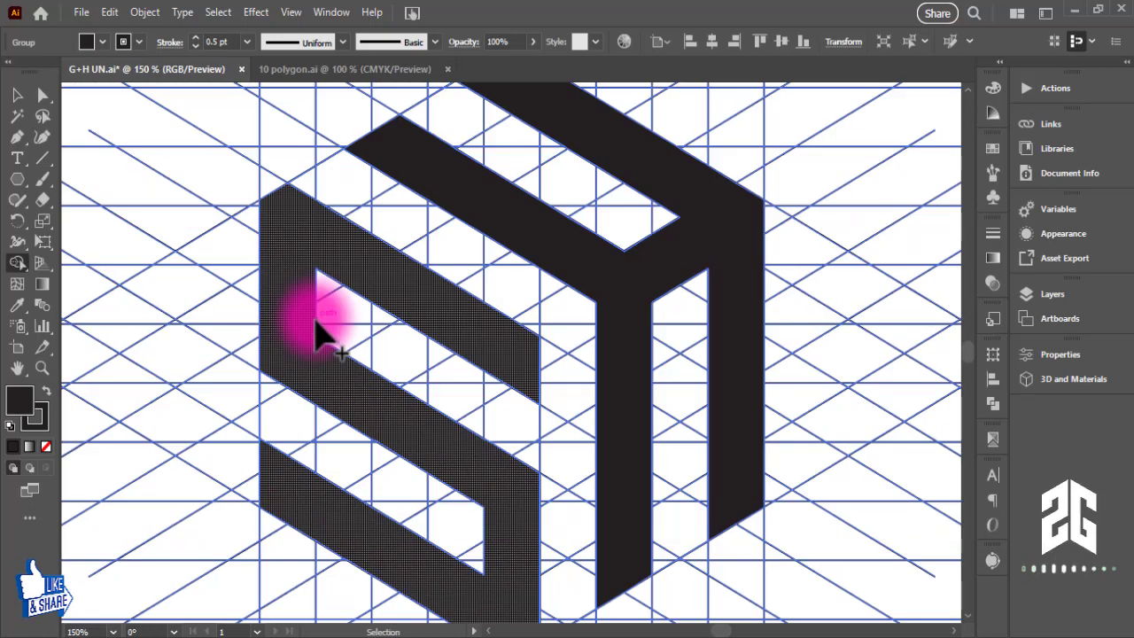
mouse_move(578, 393)
mouse_down()
mouse_move(587, 372)
mouse_move(590, 438)
mouse_move(625, 314)
mouse_move(608, 346)
mouse_move(591, 308)
mouse_up()
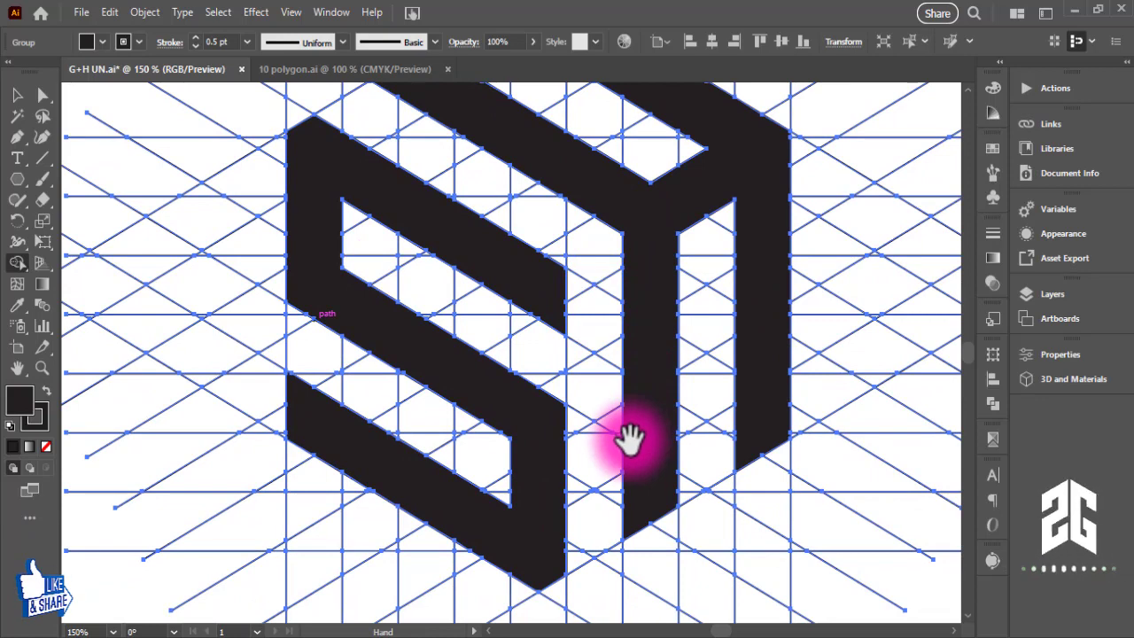
key(ctrl+minus)
key(ctrl+minus)
key(ctrl+minus)
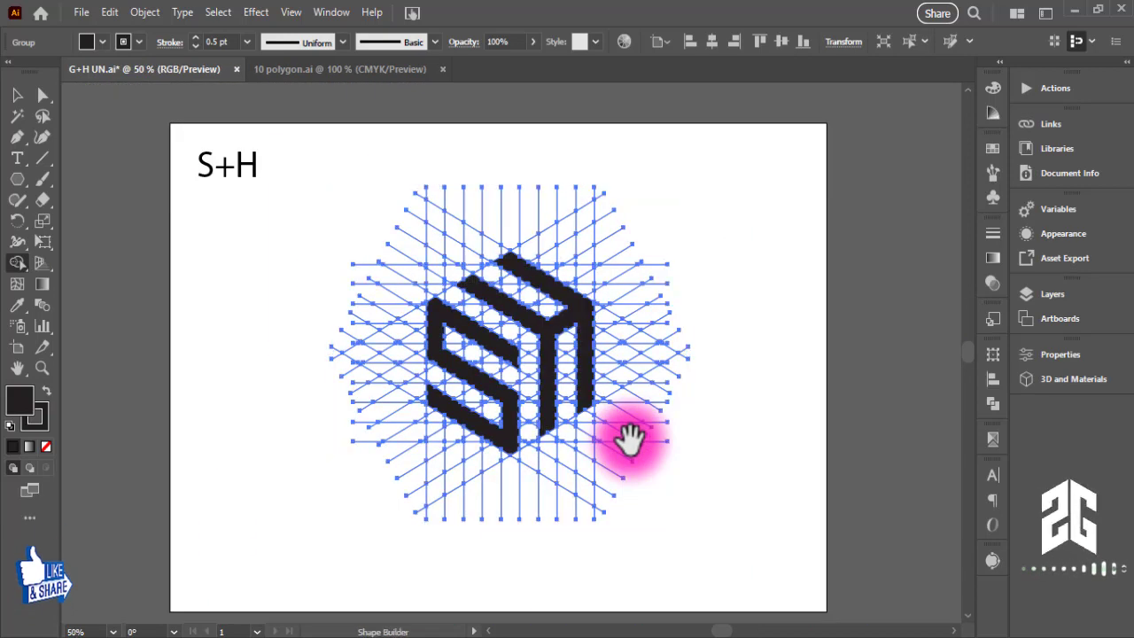
Step: Place a spare copy of the letter and grid artwork off to the right
click(17, 94)
click(774, 291)
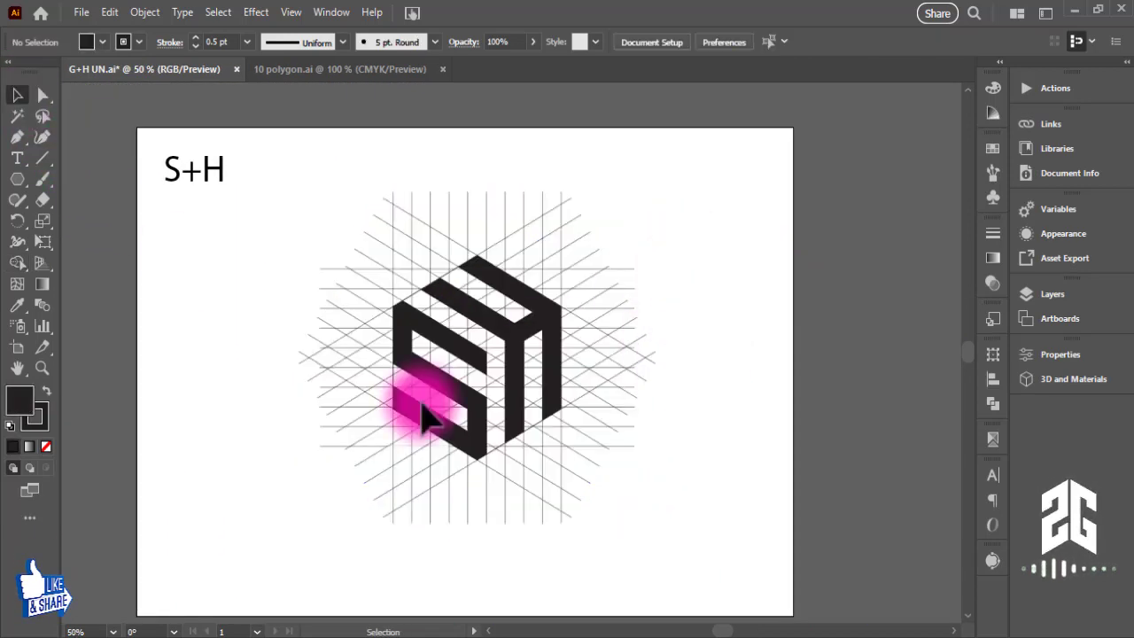
click(423, 417)
mouse_move(522, 403)
mouse_down()
mouse_move(899, 531)
mouse_move(885, 452)
mouse_up()
drag(747, 361, 513, 405)
mouse_move(608, 431)
mouse_down()
mouse_move(904, 398)
mouse_move(675, 374)
mouse_up()
click(676, 374)
drag(405, 399, 726, 442)
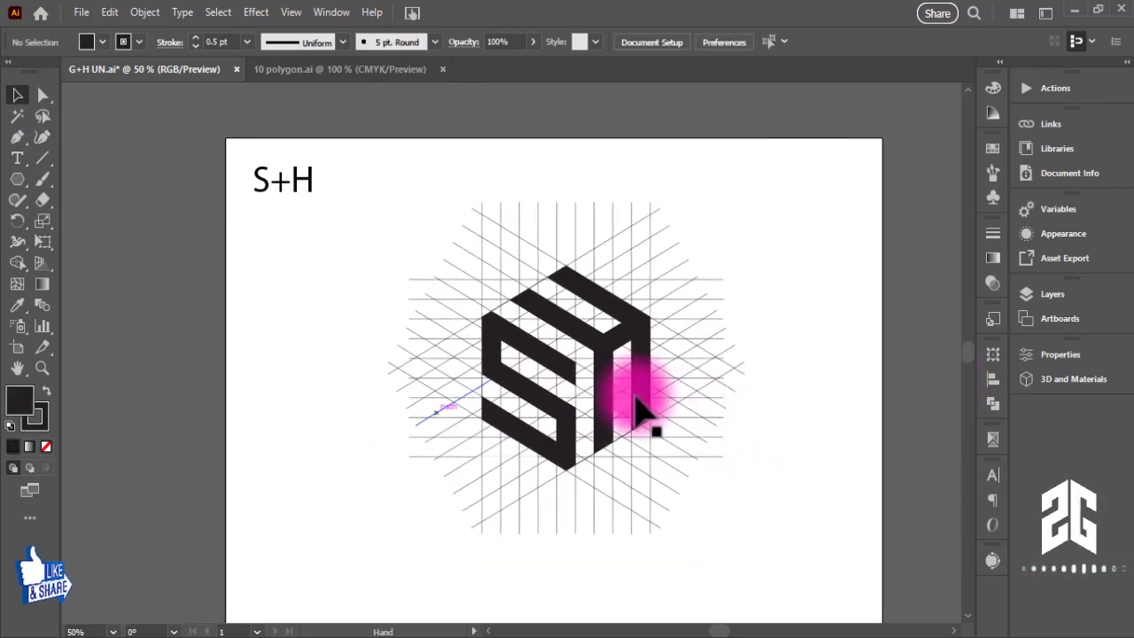
Step: Ungroup the letters from the grid, then ungroup the grid lines
click(592, 379)
right_click(593, 364)
click(673, 475)
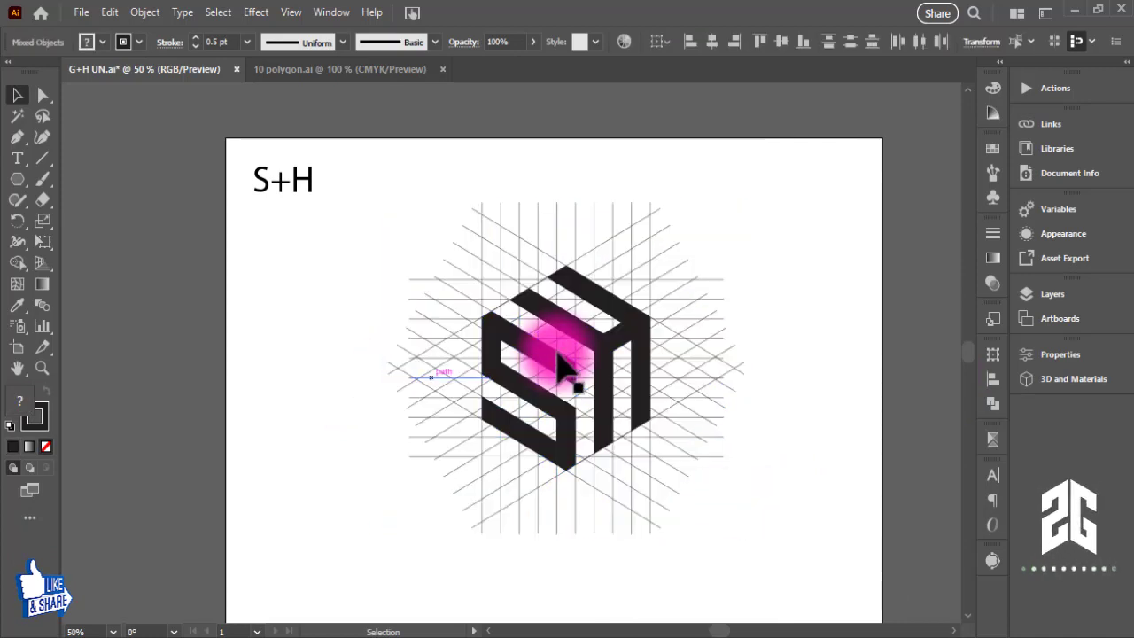
click(561, 377)
right_click(572, 399)
click(595, 476)
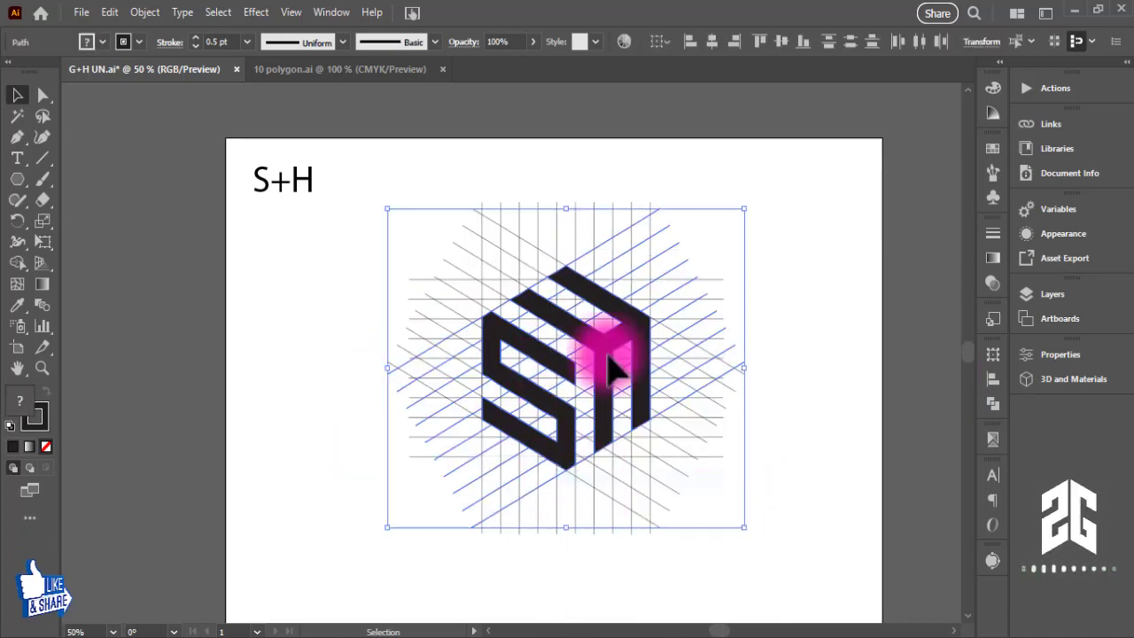
Step: Delete the construction grid, restoring the letter shapes that were deleted by mistake
click(609, 363)
shift+click(576, 375)
key(a)
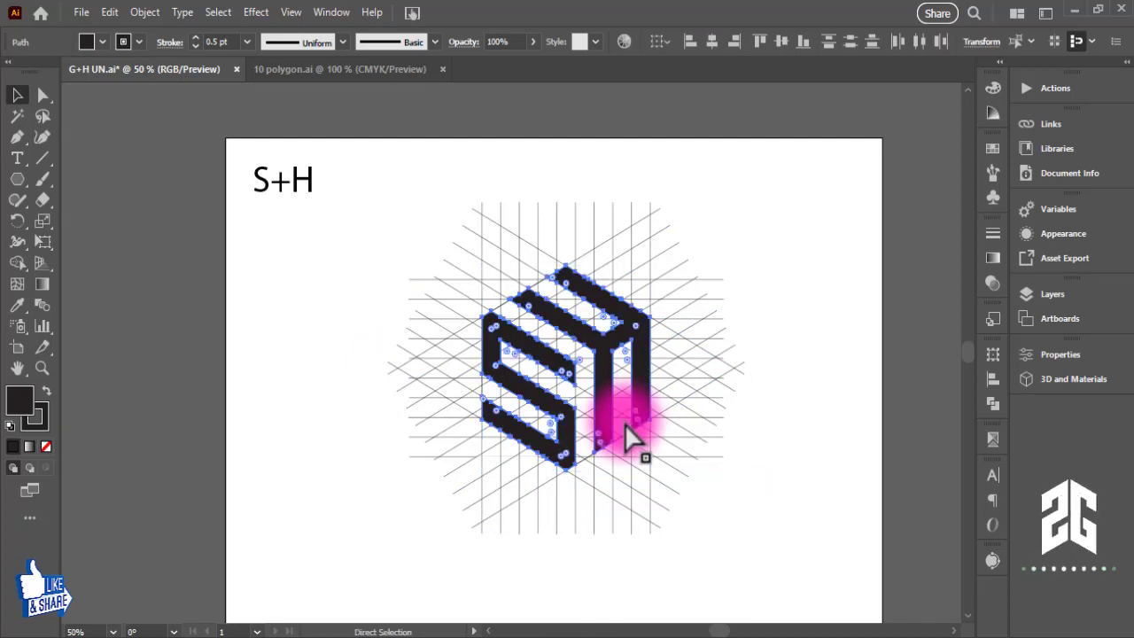
key(Delete)
click(435, 468)
key(Delete)
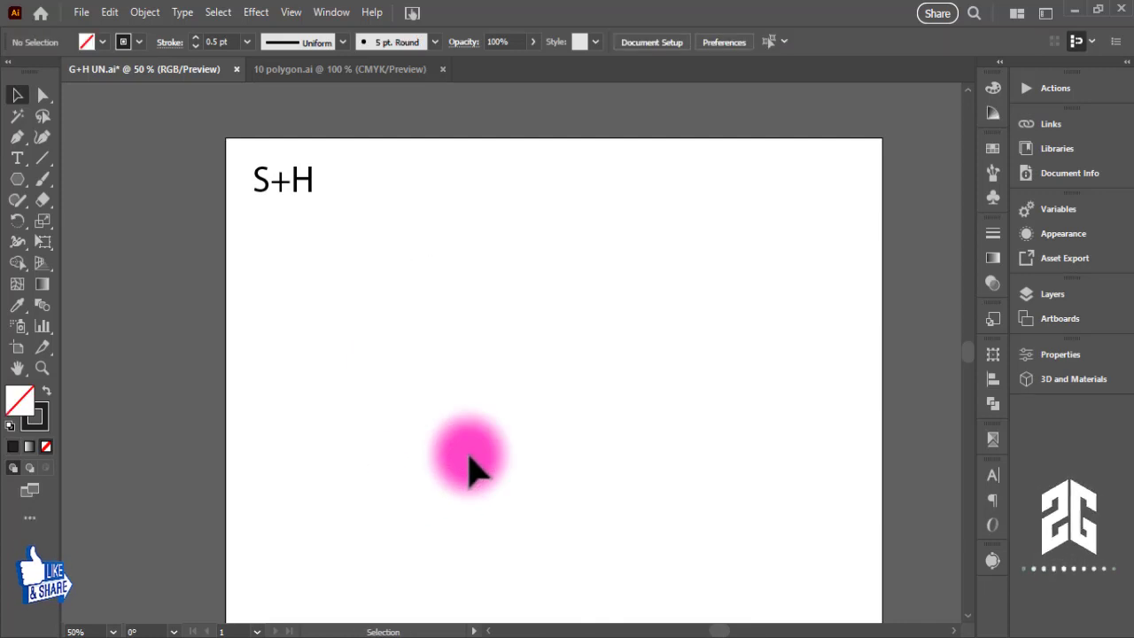
key(ctrl+z)
Step: Enlarge the S+H monogram and thicken its outline to 17 pt
key(v)
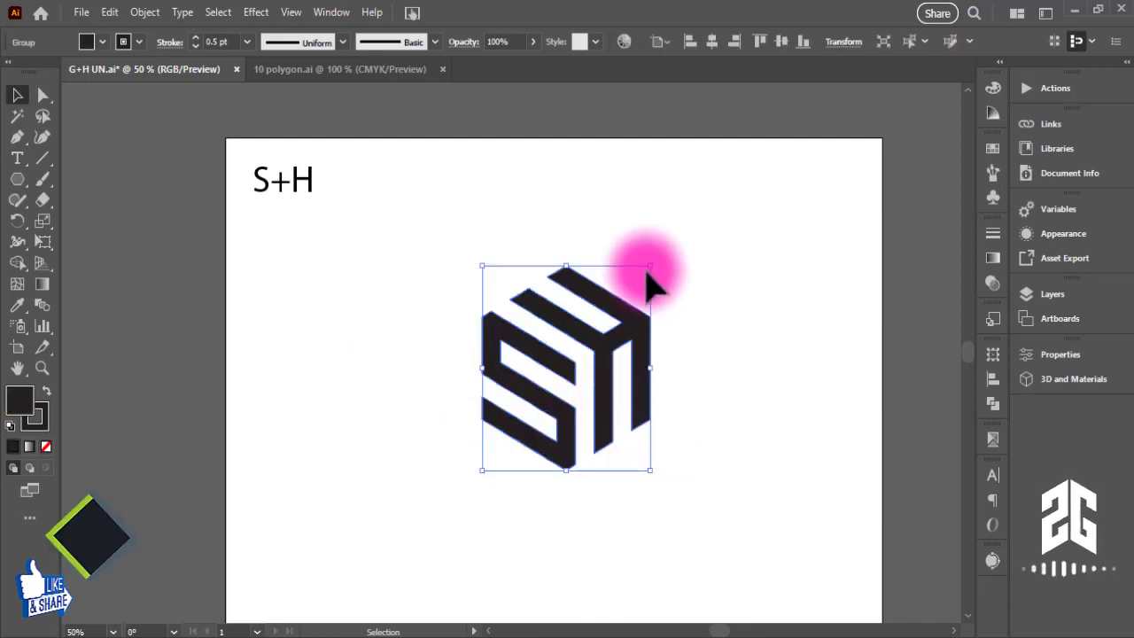
drag(685, 228, 714, 188)
click(767, 321)
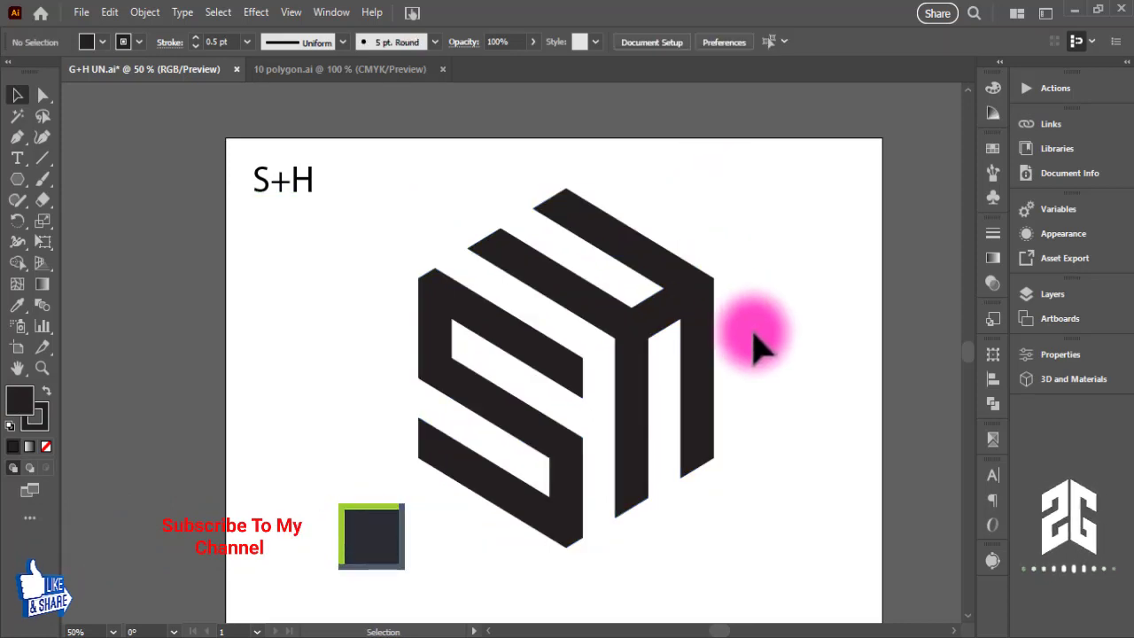
click(656, 319)
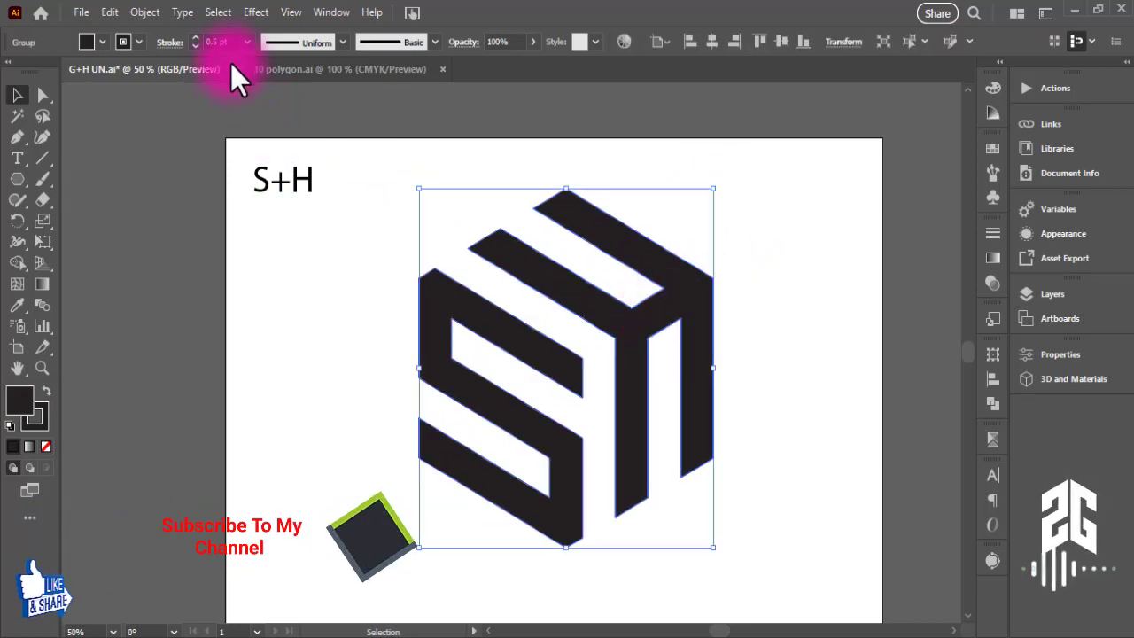
click(230, 37)
key(Up)
key(Up)
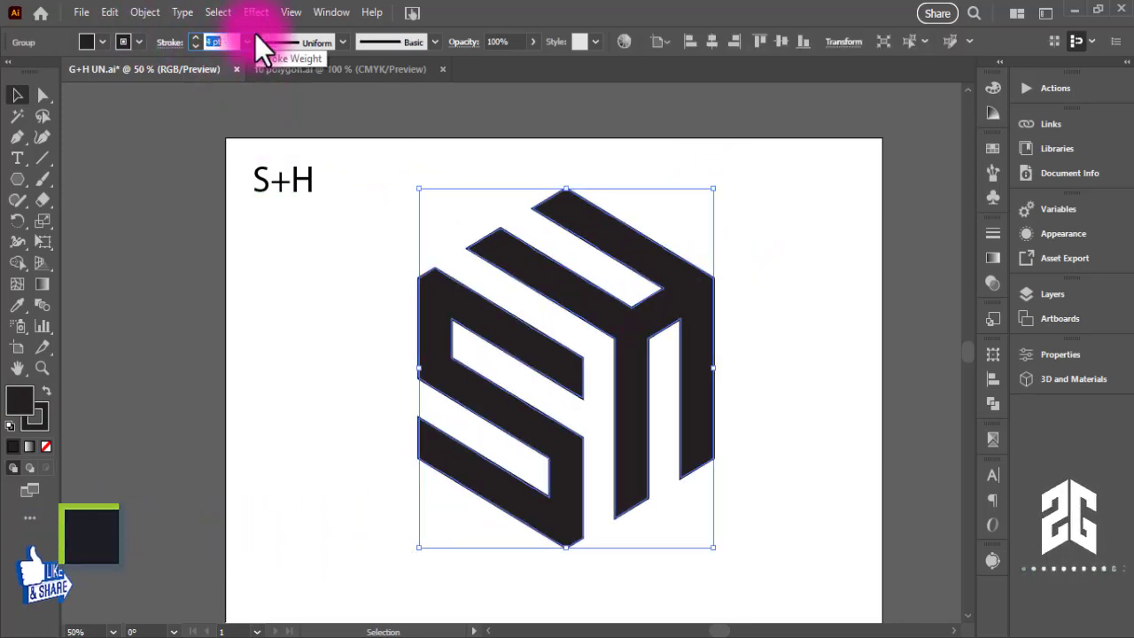
key(Up)
key(Up)
key(Up)
key(Up)
key(Up)
key(Up)
key(Up)
key(Up)
key(Up)
key(Up)
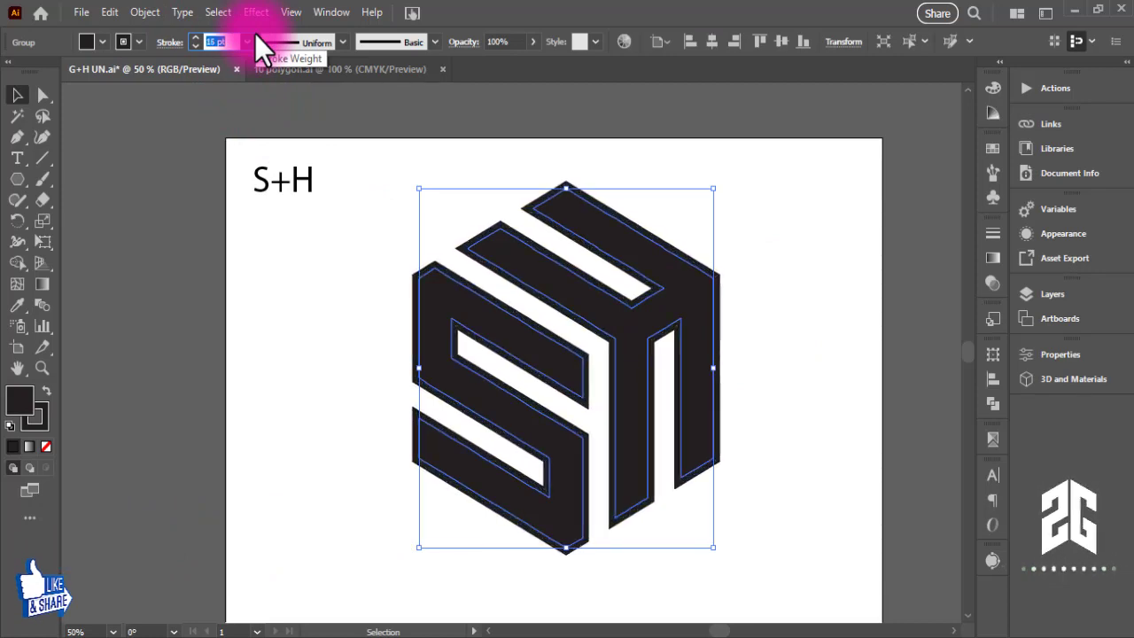
key(Up)
key(Up)
key(Up)
Step: Expand the outline into filled shapes and unite them into a single shape
click(142, 12)
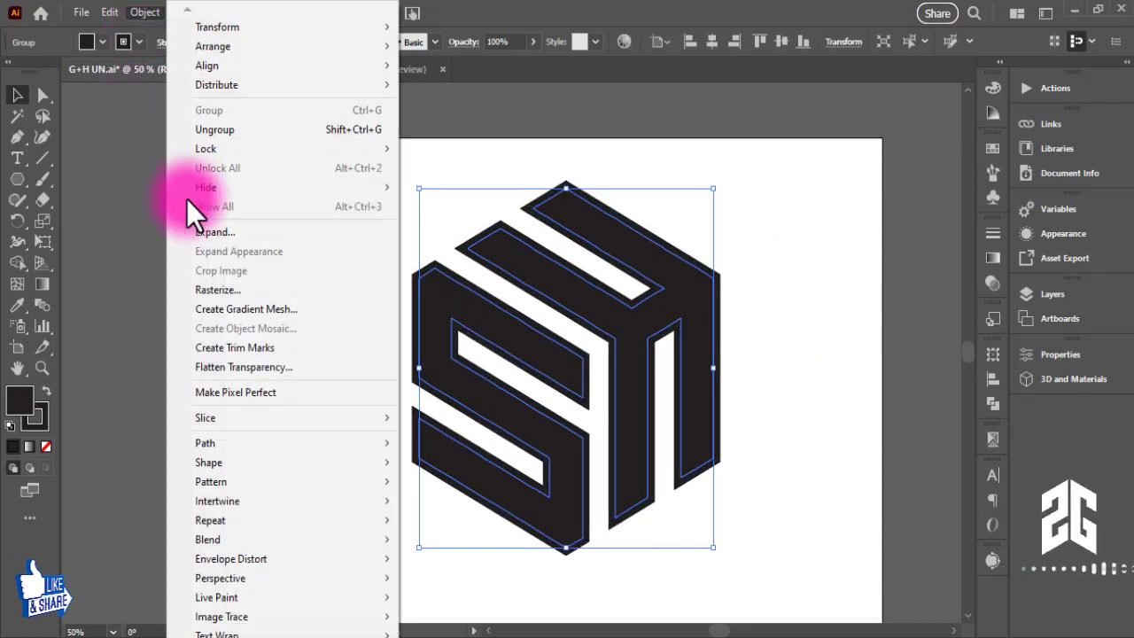
click(212, 232)
click(299, 409)
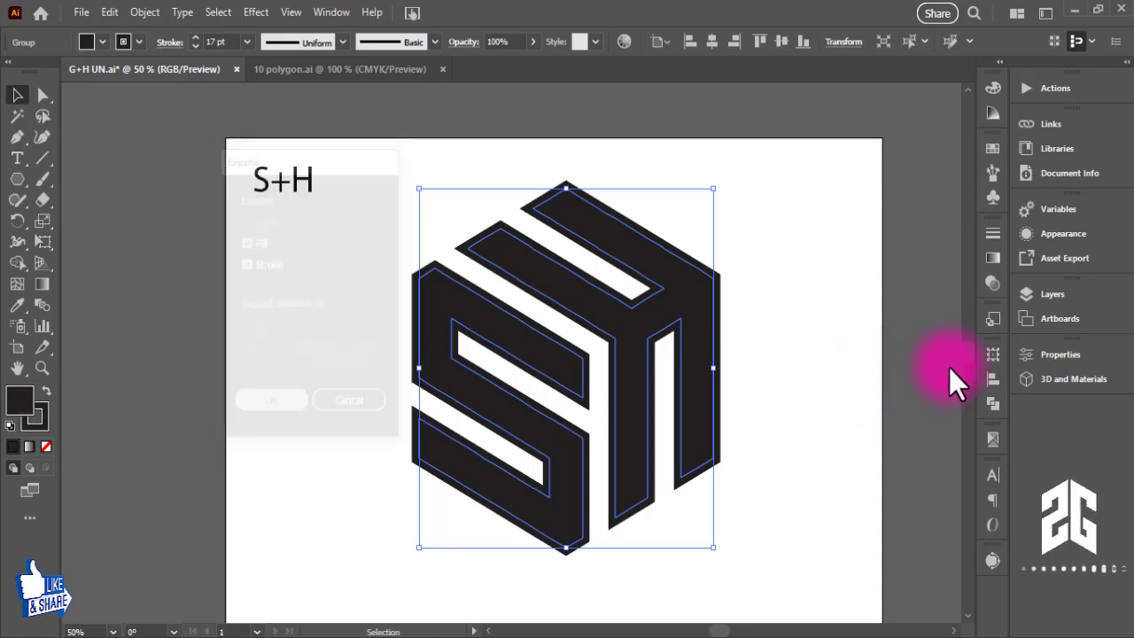
click(992, 404)
click(807, 397)
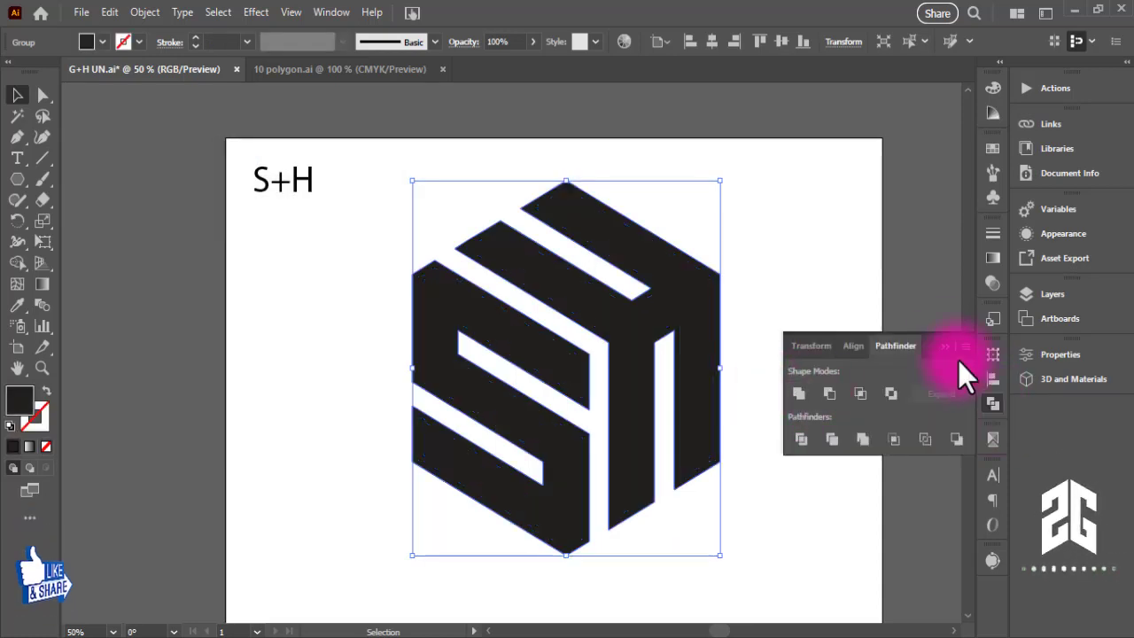
click(815, 304)
click(716, 340)
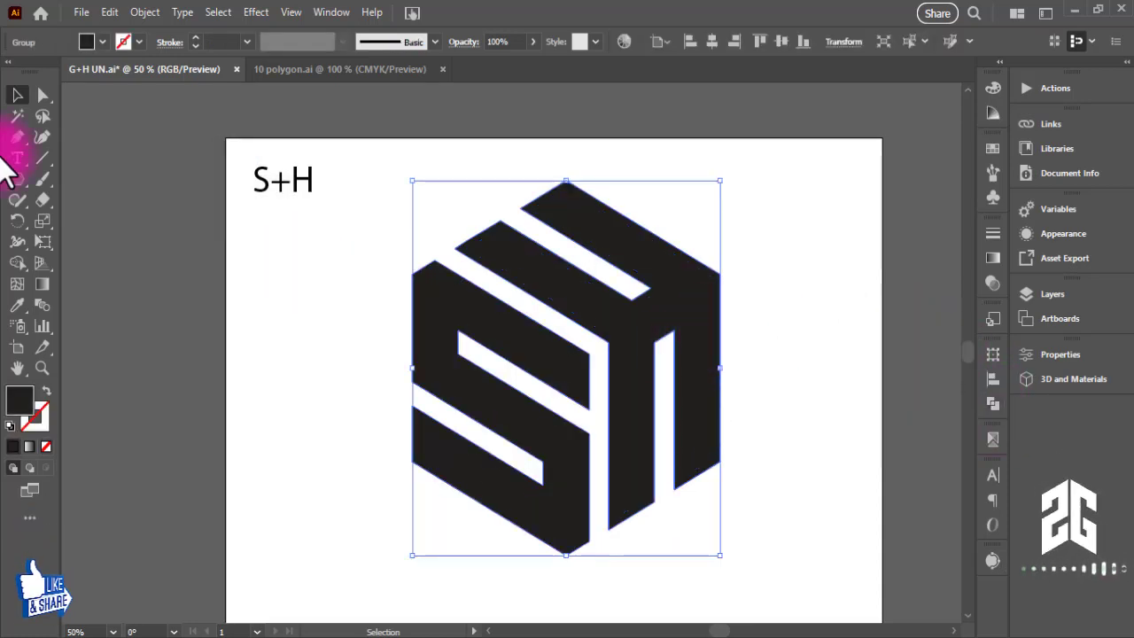
click(42, 95)
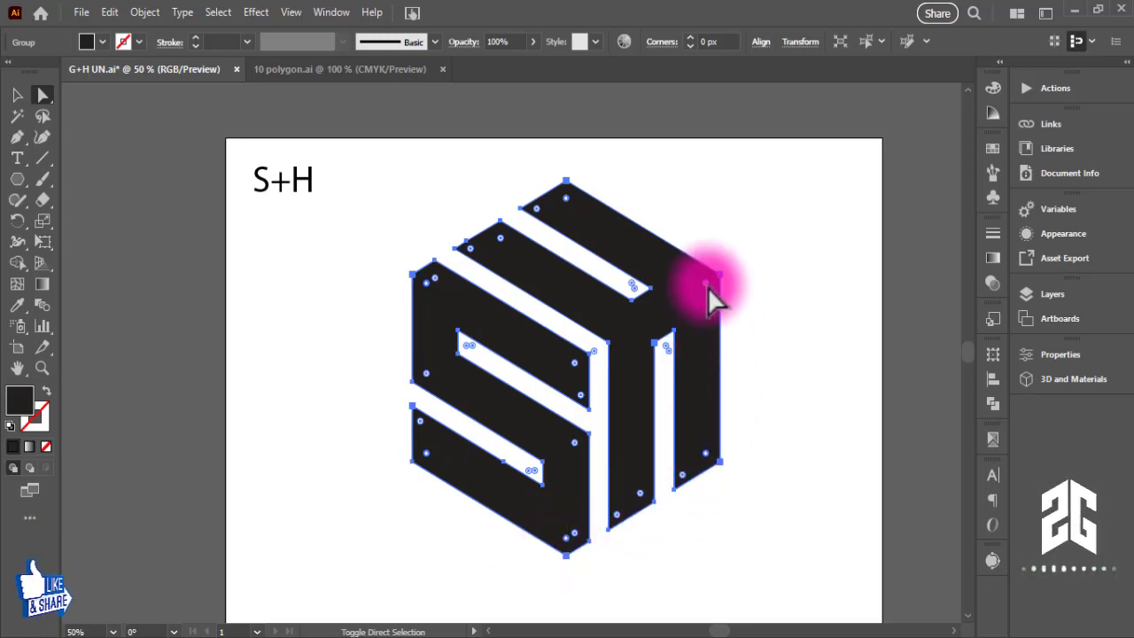
Step: Round the monogram's corners and the top face corners with live corners and the Corners value
mouse_move(708, 286)
mouse_down()
mouse_move(771, 377)
mouse_move(771, 324)
mouse_up()
click(744, 220)
key(ctrl+1)
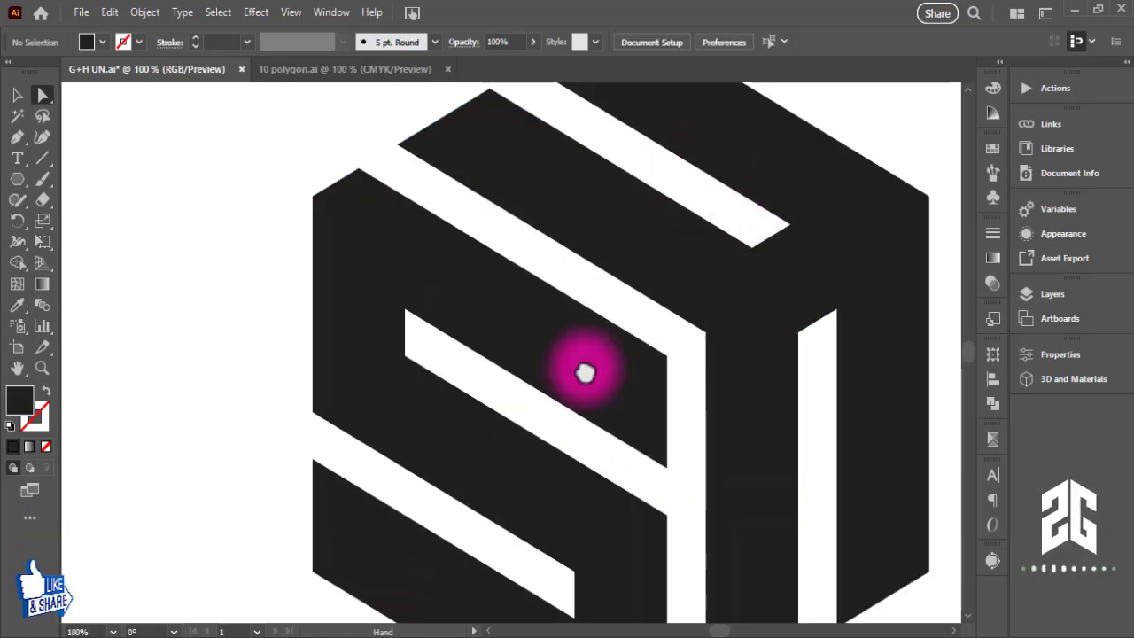
scroll(584, 372, up, 3)
click(558, 271)
drag(511, 229, 565, 276)
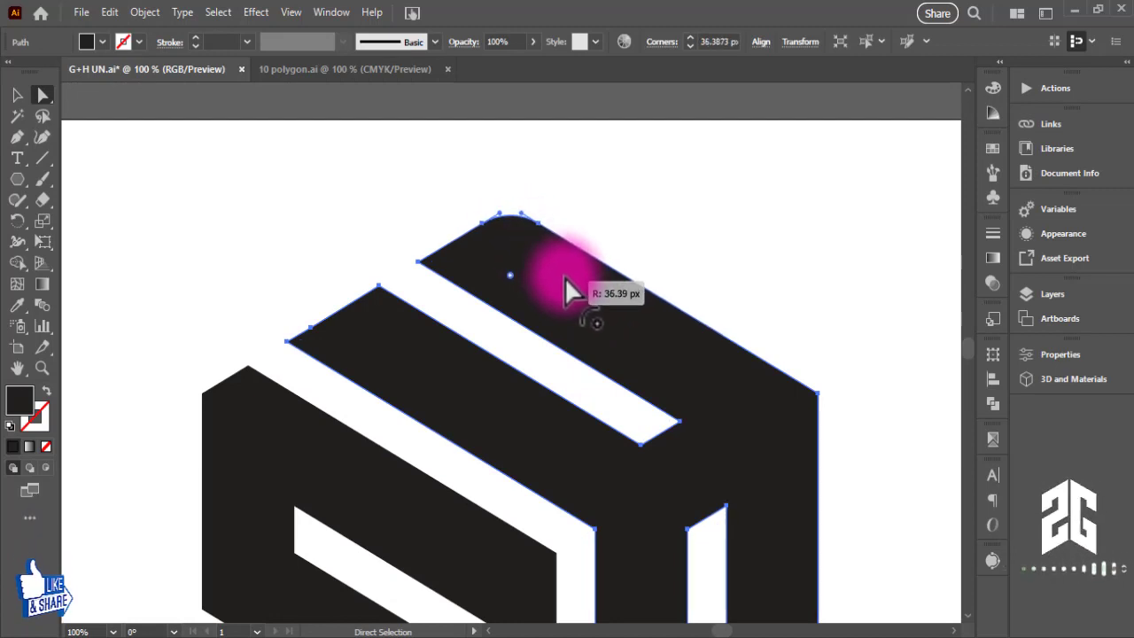
drag(565, 278, 565, 277)
click(708, 41)
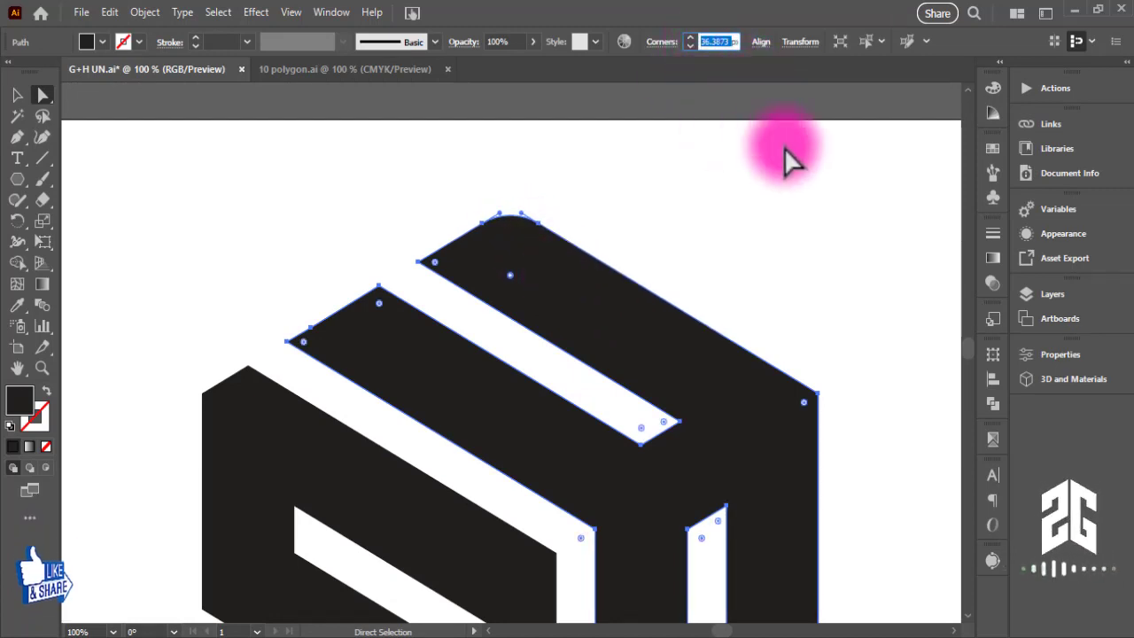
key(ctrl)
Step: Try rounding the S's left front face, then undo it to keep its corners sharp
drag(577, 372, 757, 193)
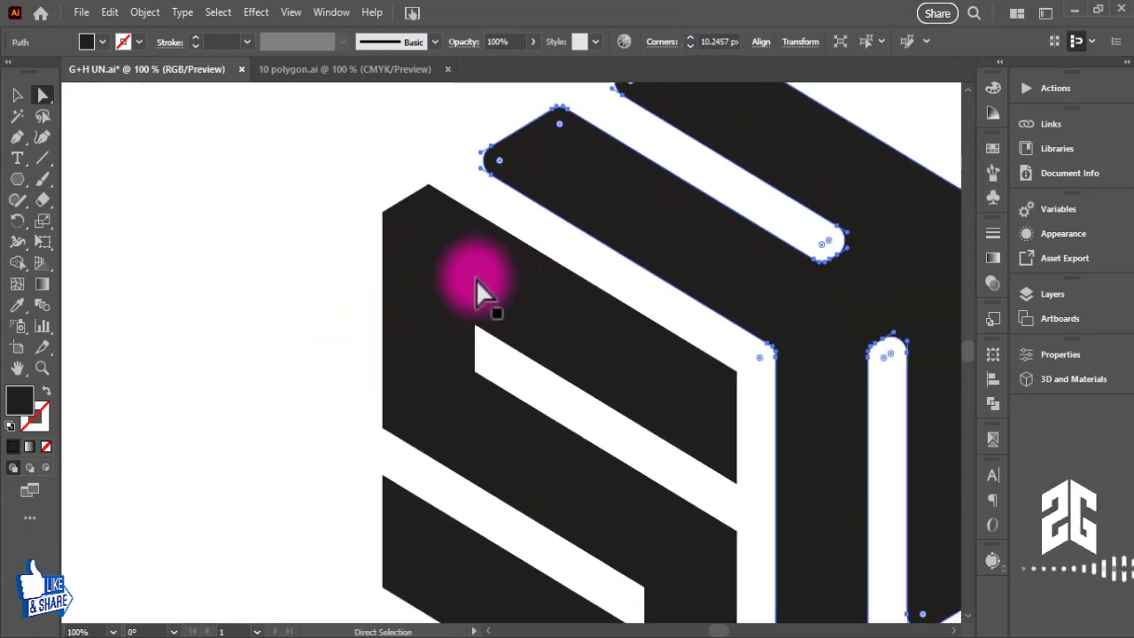
click(443, 244)
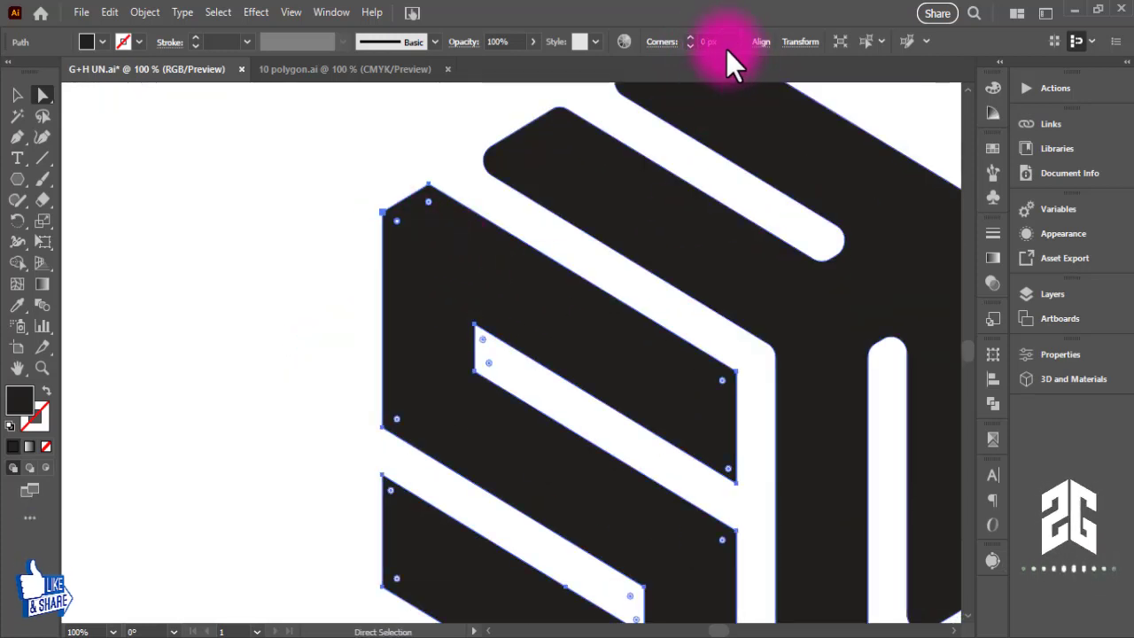
key(shift+Up)
key(shift+Up)
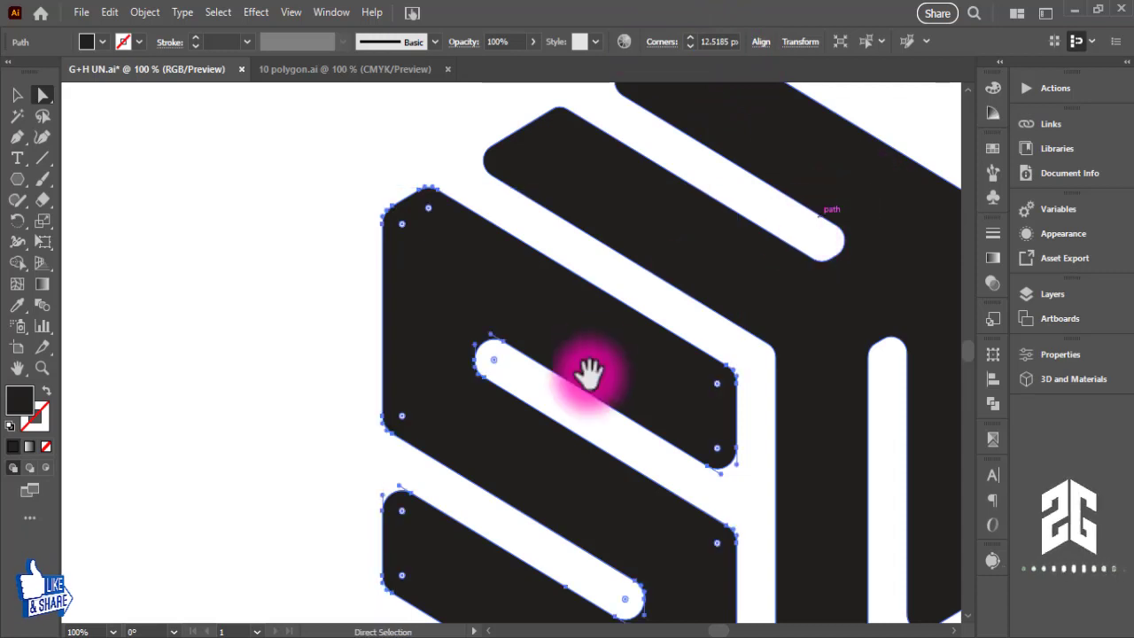
drag(587, 372, 476, 247)
key(ctrl+z)
drag(435, 180, 464, 481)
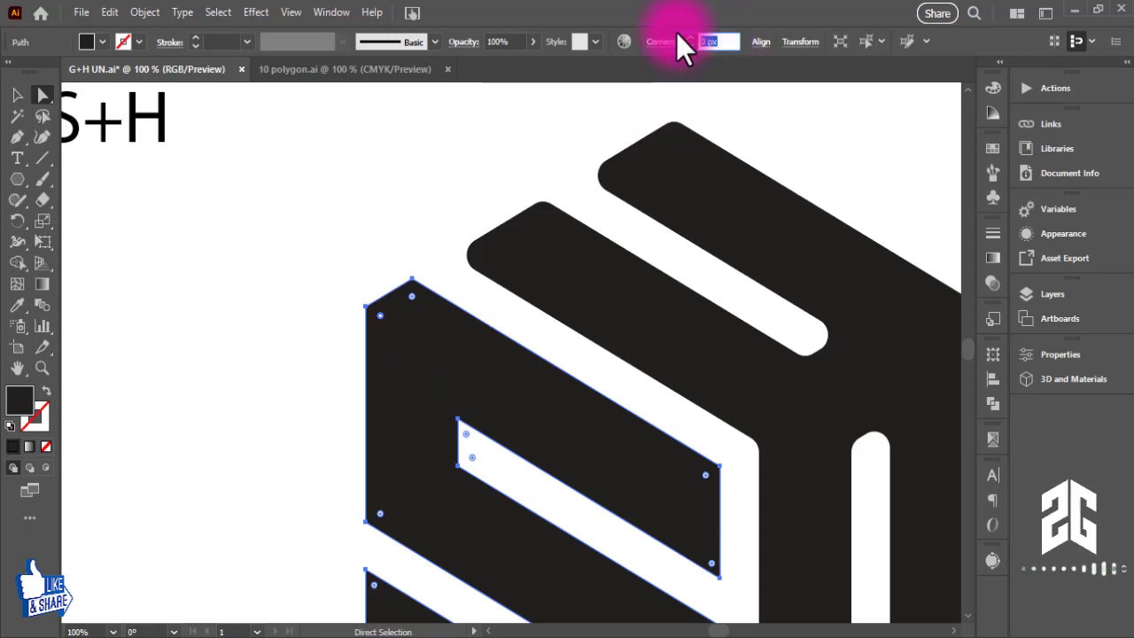
Step: Try rounding the cube's top-right path, then undo the corner rounding
key(shift+Up)
mouse_move(446, 382)
mouse_down()
mouse_move(368, 320)
mouse_move(254, 315)
mouse_up()
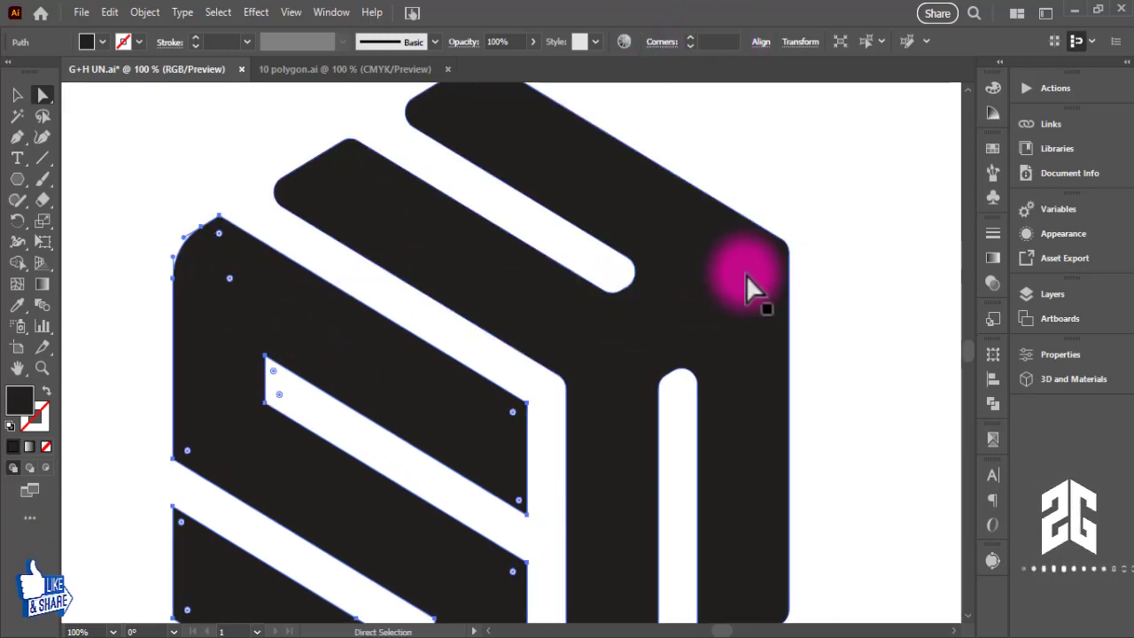
click(757, 266)
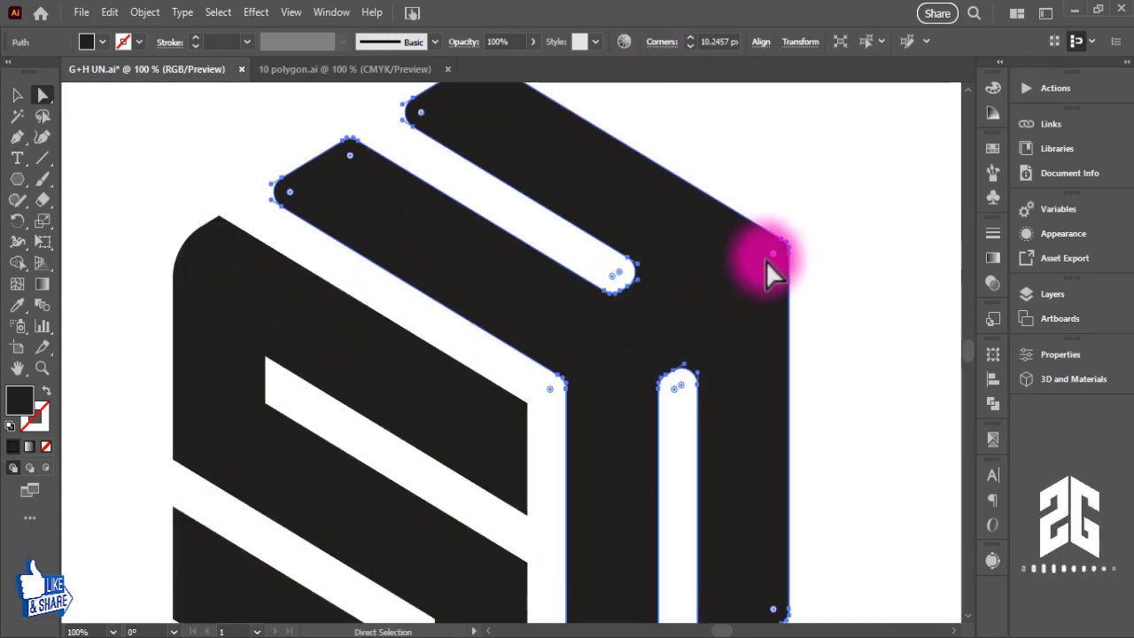
click(717, 41)
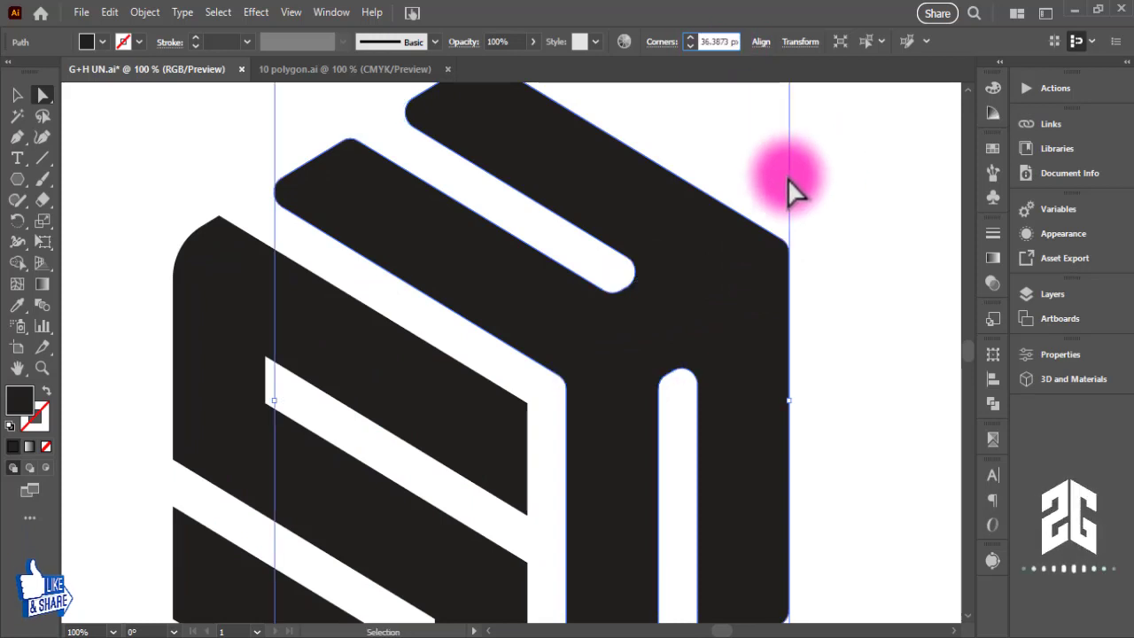
key(Return)
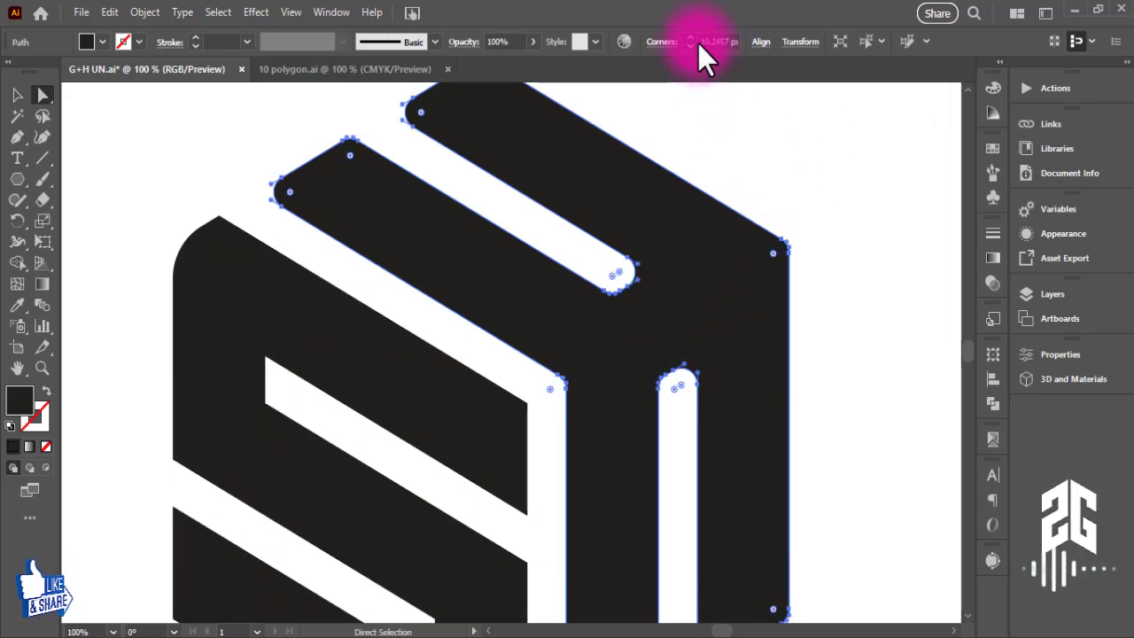
click(700, 41)
key(ctrl)
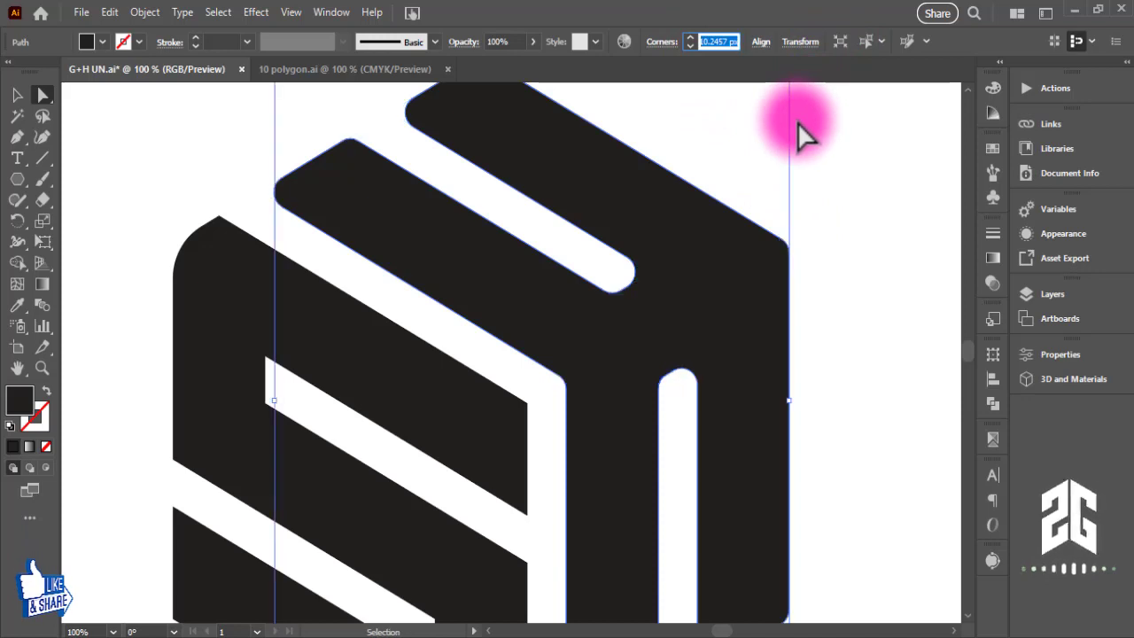
click(797, 304)
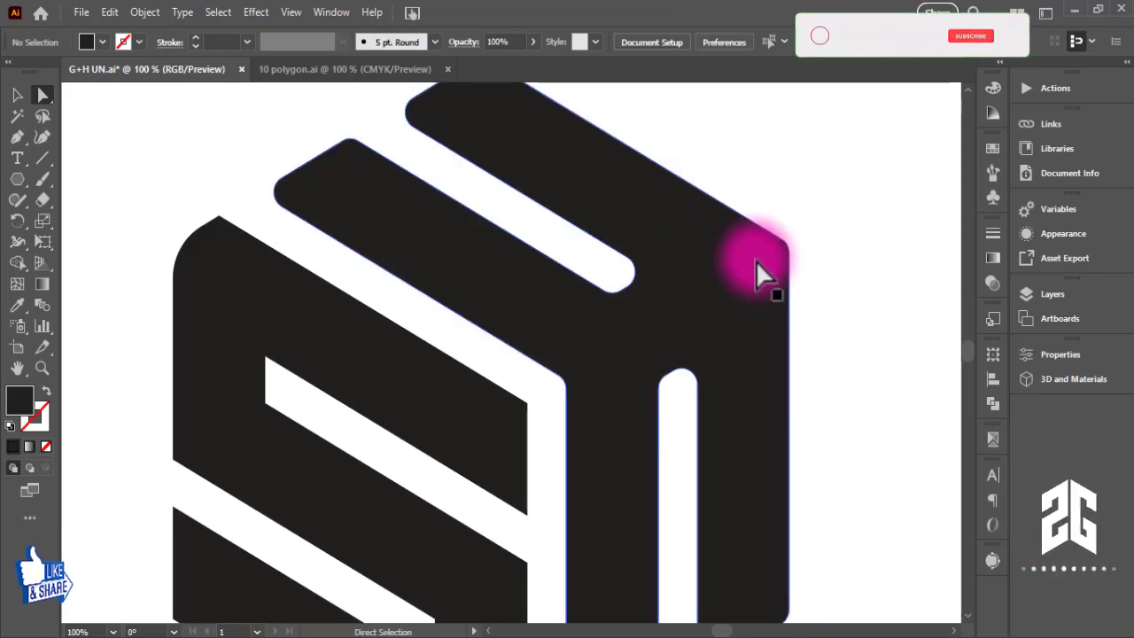
click(760, 260)
key(ctrl)
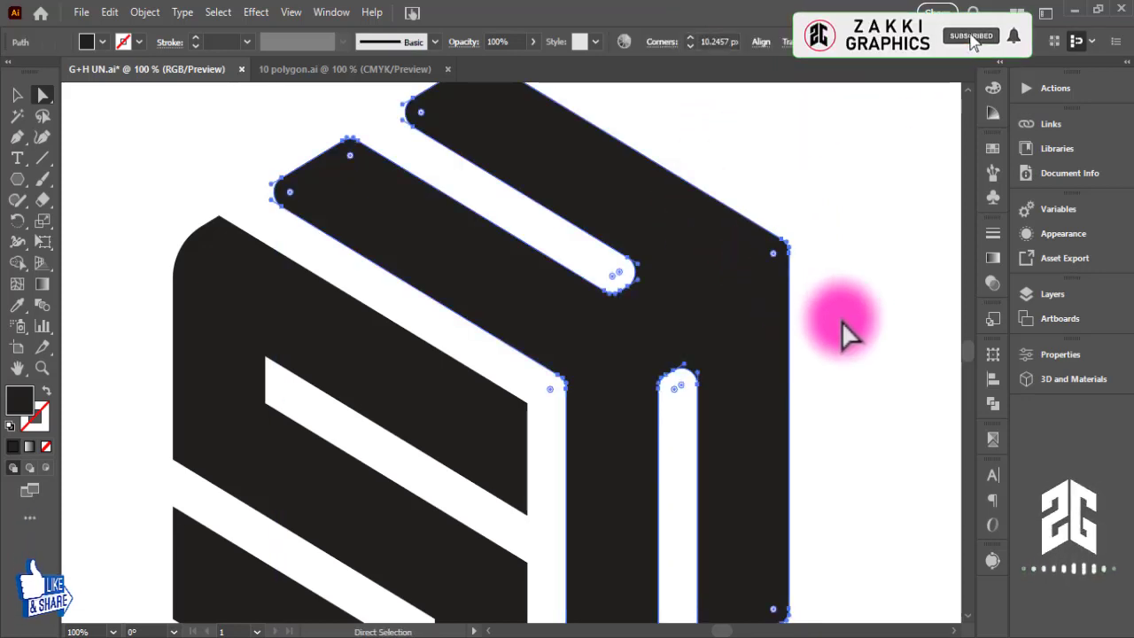
key(ctrl+z)
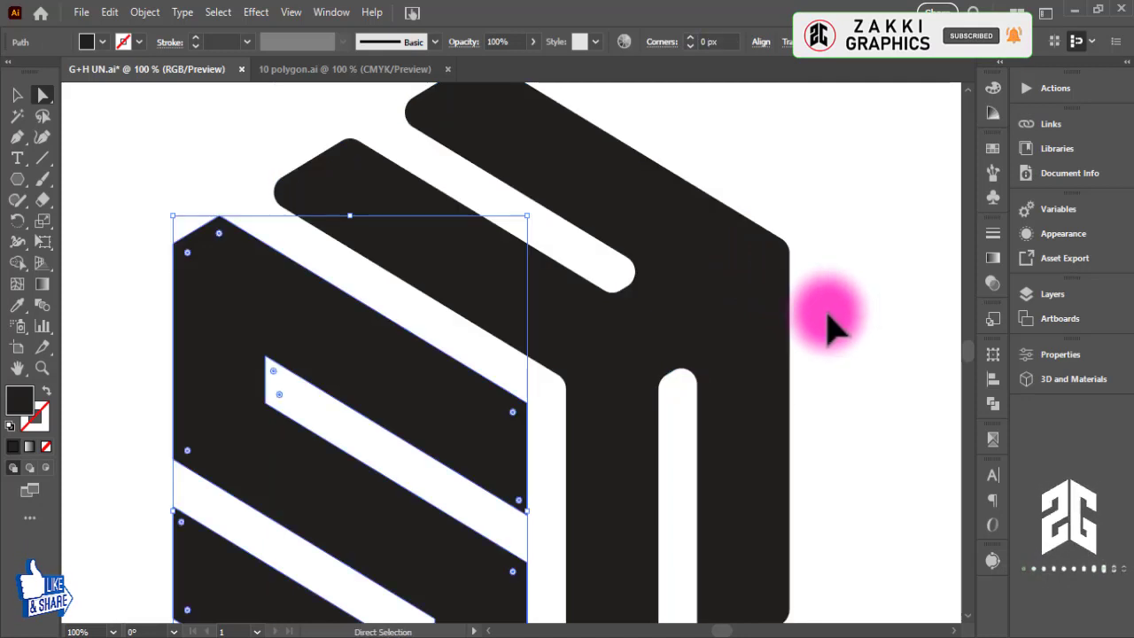
key(ctrl+z)
Step: Round the cube's top-right corner point with a 50 px corner radius
drag(836, 263, 852, 375)
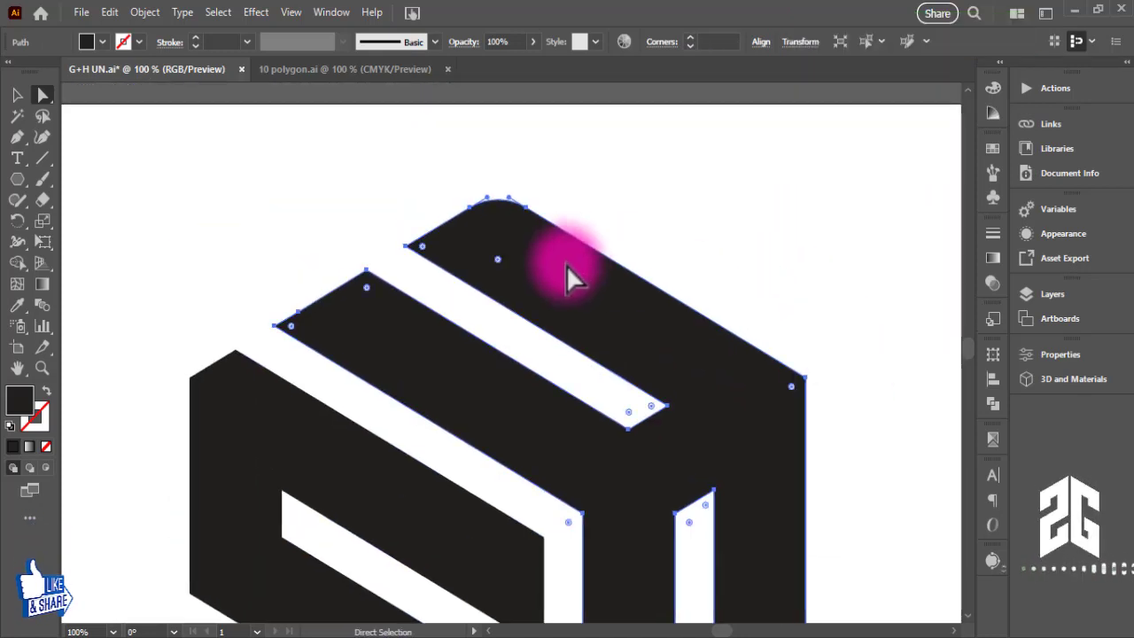
click(792, 390)
click(713, 42)
text(50)
key(Return)
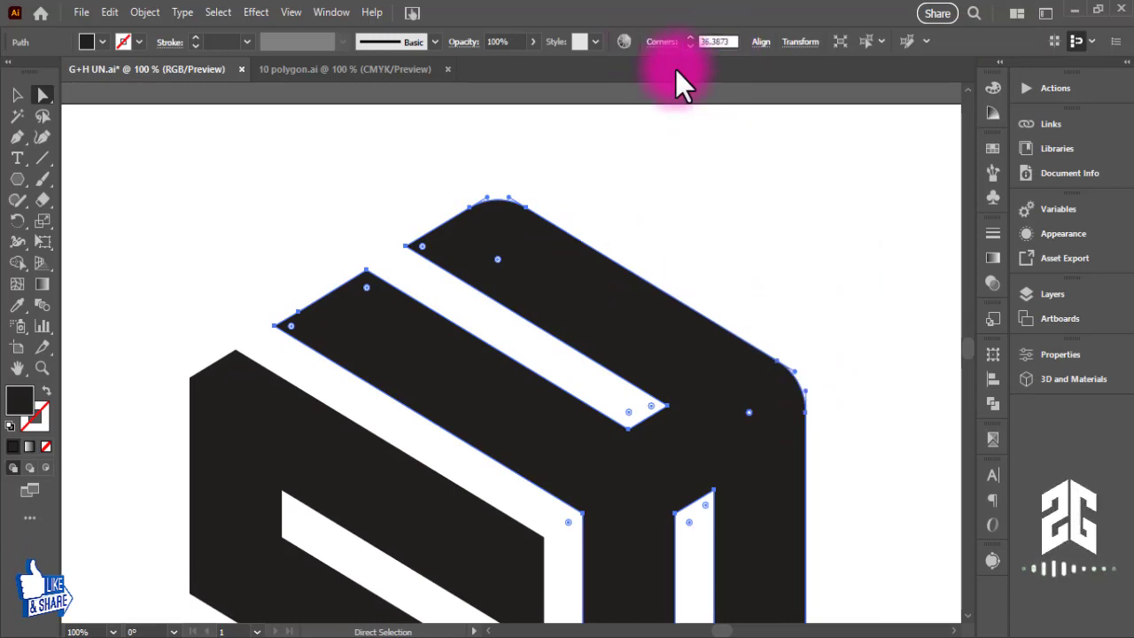
click(695, 177)
Step: Round the left S face's top-left corner to 50 px
drag(487, 434, 593, 226)
click(333, 192)
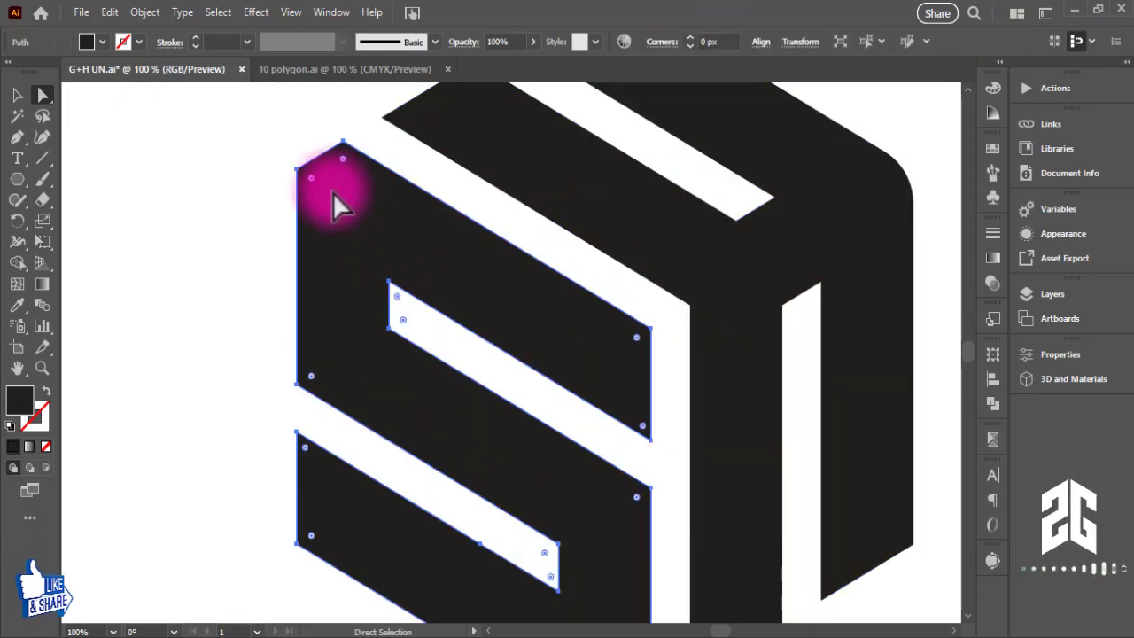
click(312, 181)
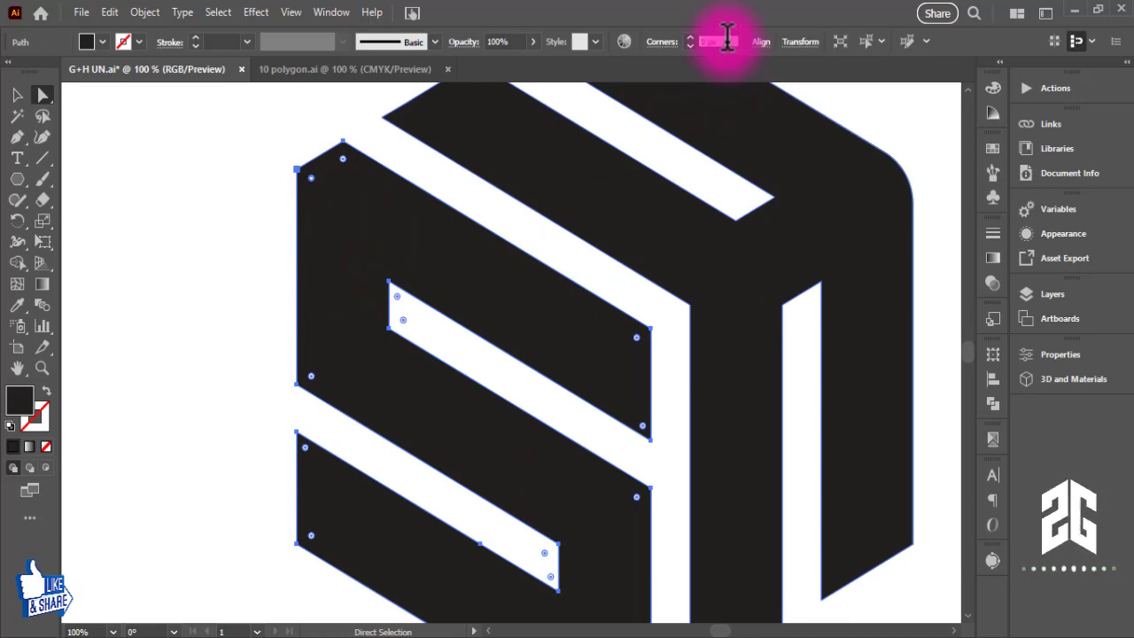
text(50)
key(Return)
click(234, 253)
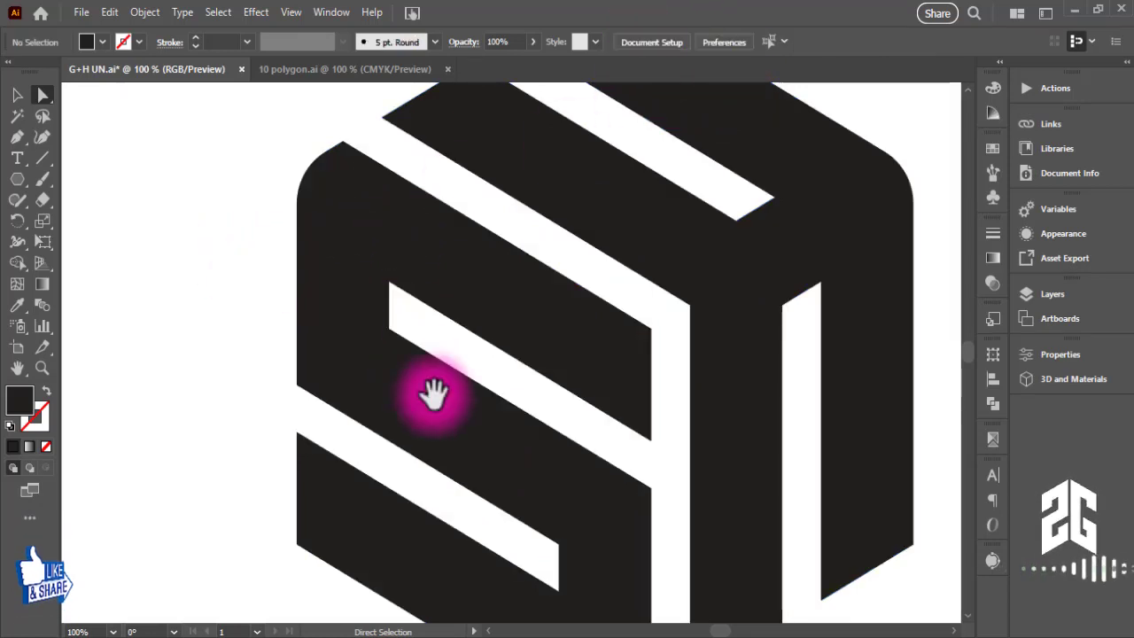
Step: Round the lower S path's bottom-left corner to 50 px and bottom corner to 100 px
drag(434, 394, 367, 346)
click(323, 412)
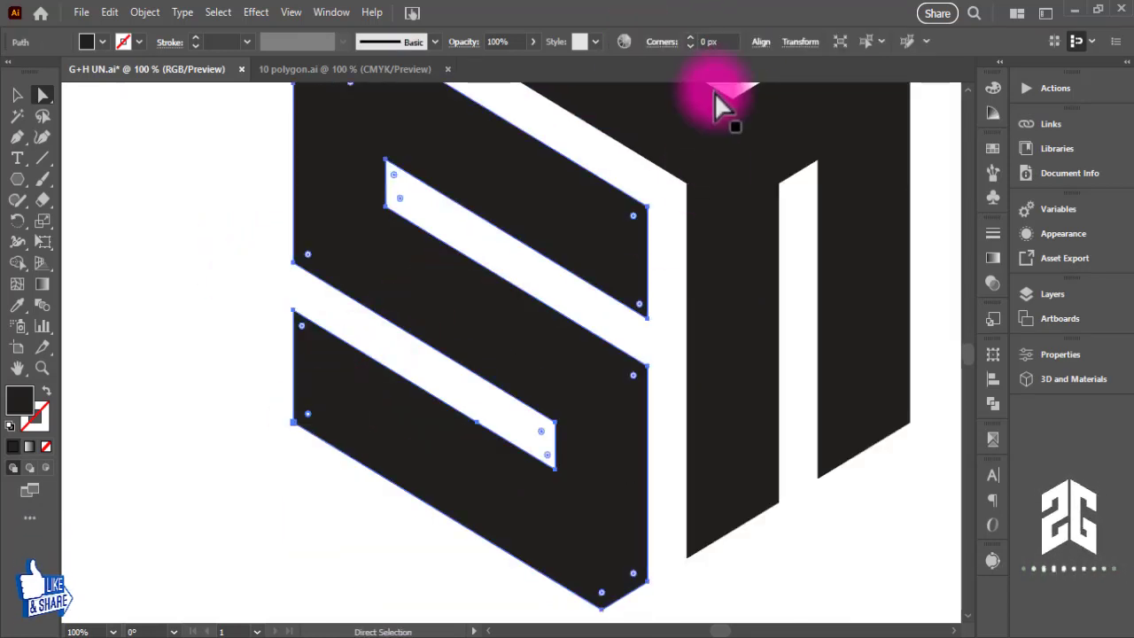
click(709, 42)
text(50)
key(Return)
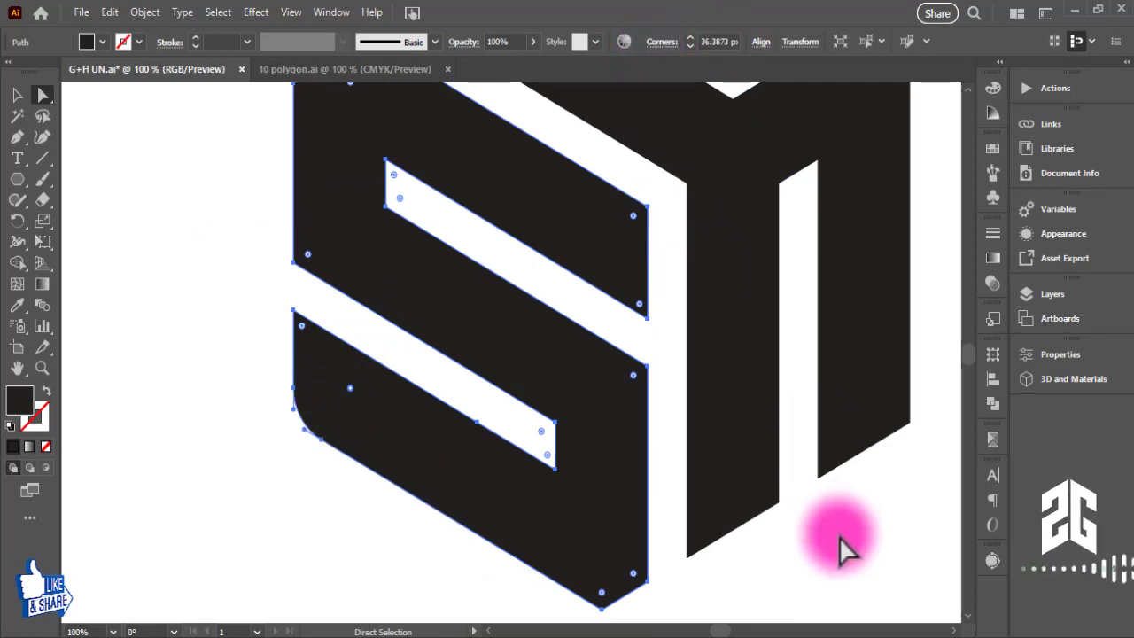
click(376, 503)
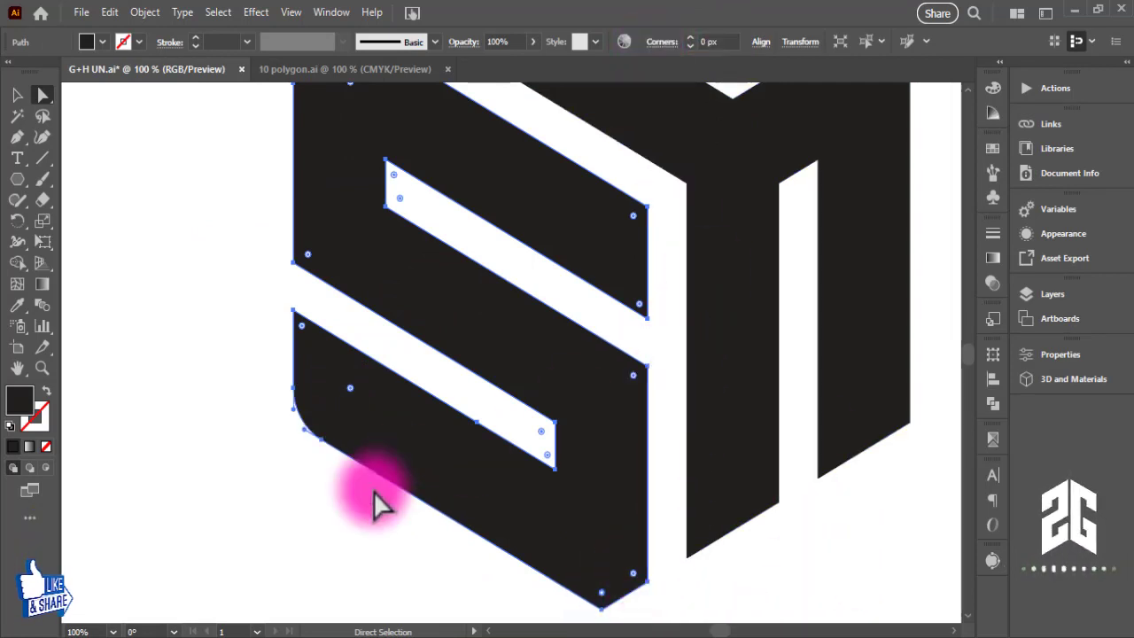
click(595, 576)
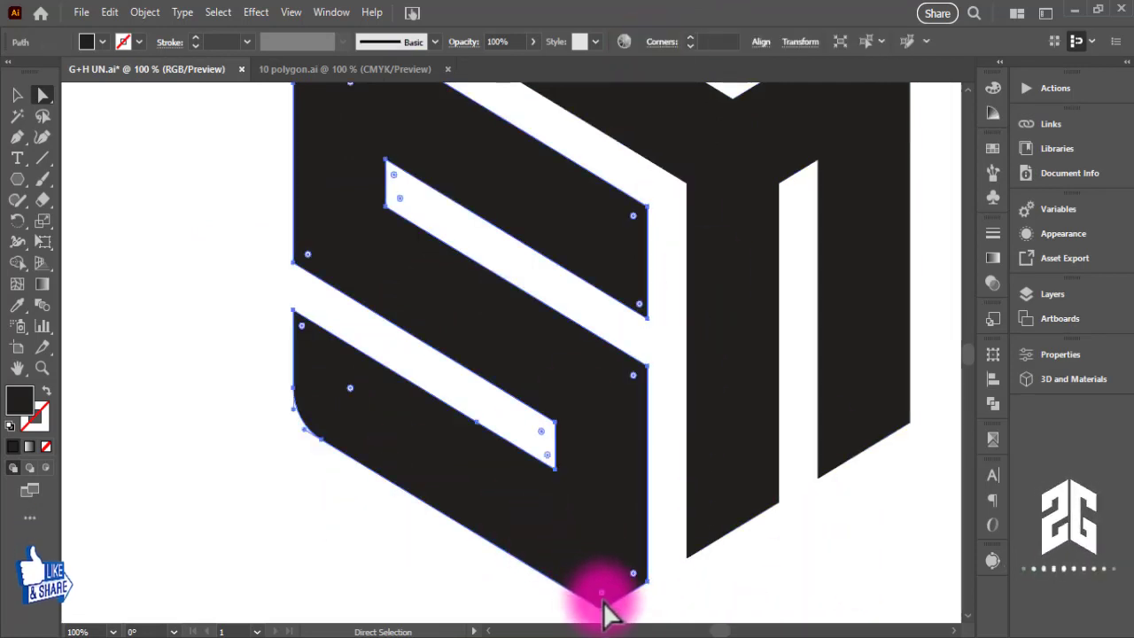
click(602, 593)
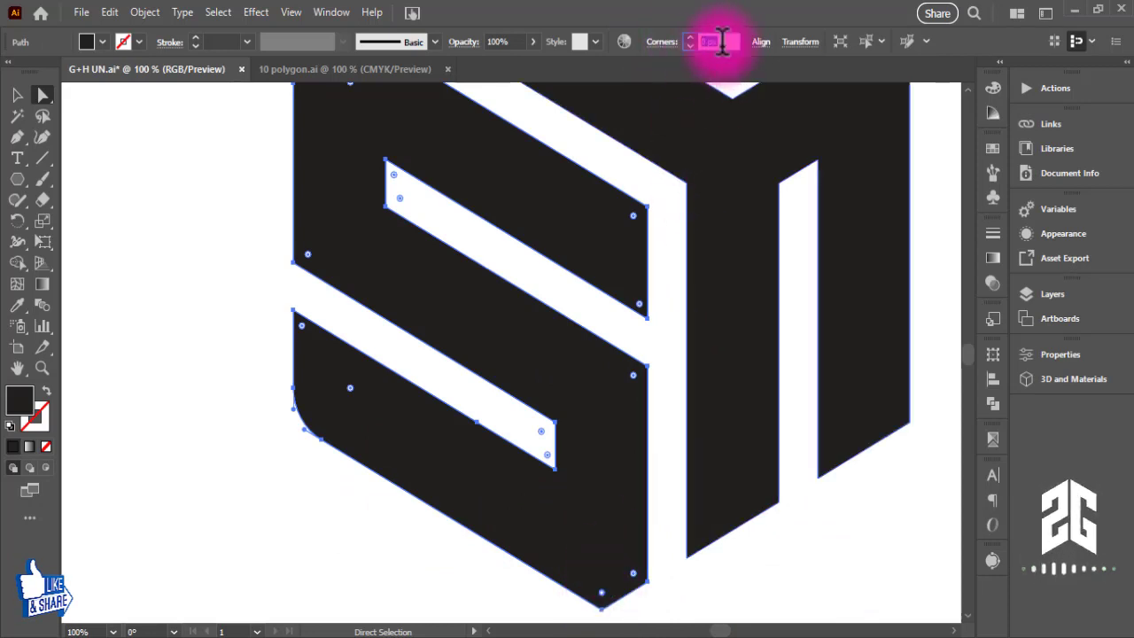
text(100)
key(Return)
click(783, 529)
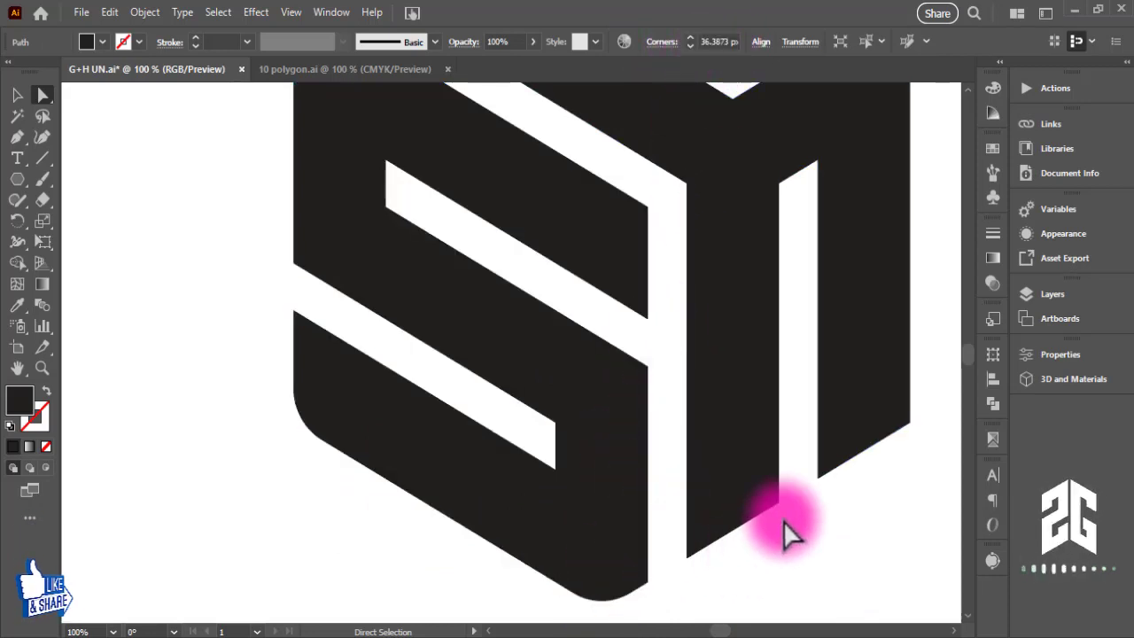
Step: Round the right face's bottom-right corner to 36.3873 px
drag(783, 530, 642, 577)
click(620, 532)
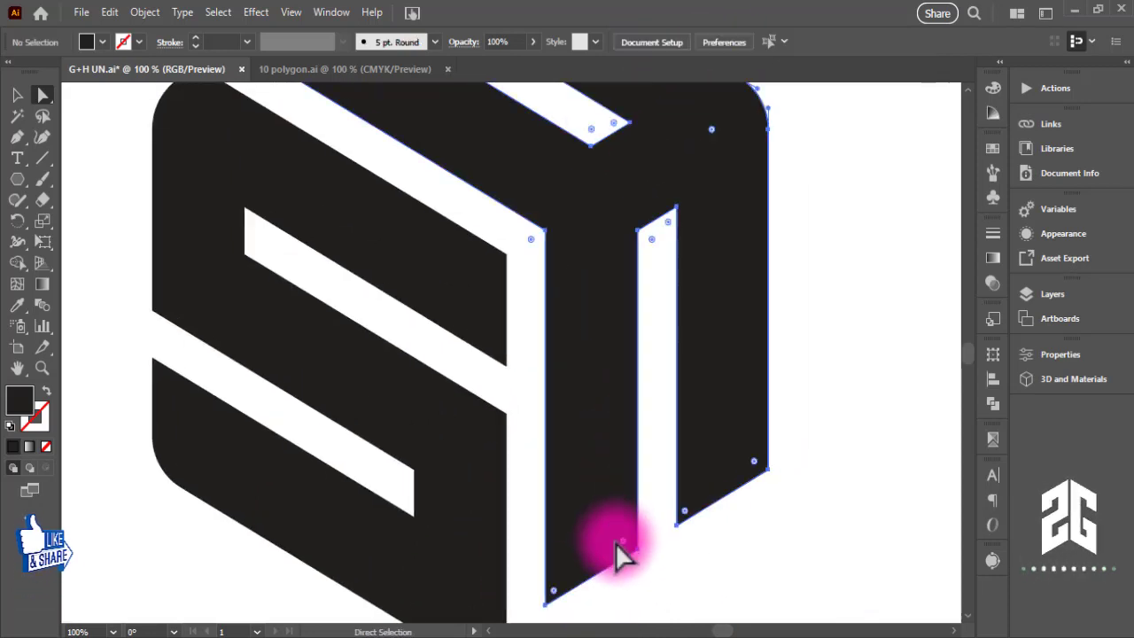
click(755, 467)
click(696, 42)
click(675, 46)
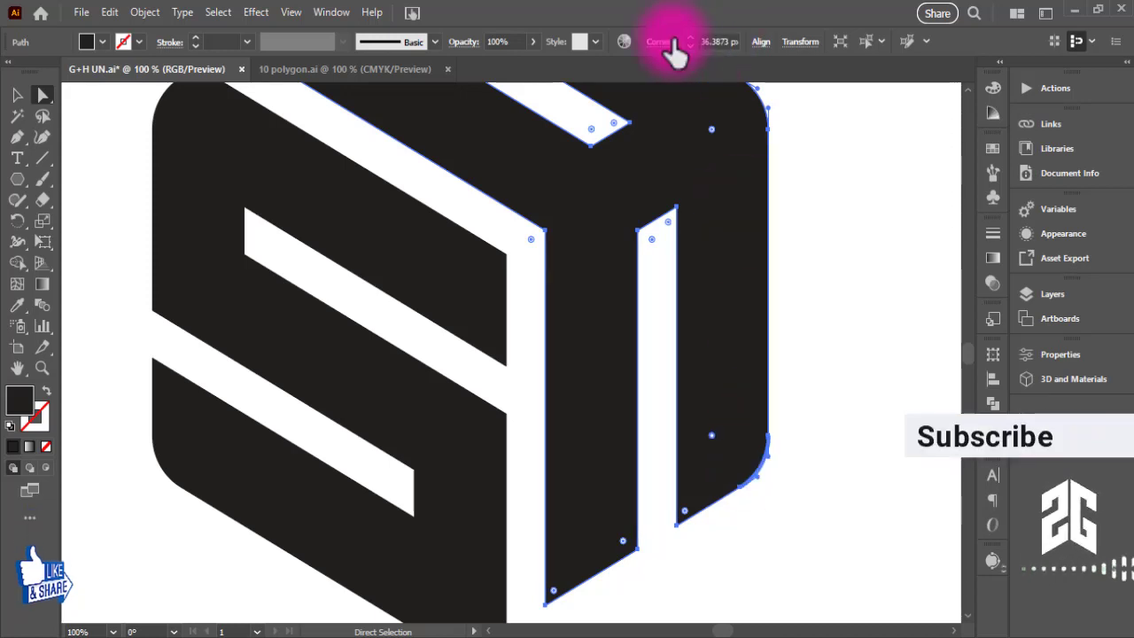
click(866, 281)
Step: Zoom out, move and shrink the cube logo, and Alt-drag a copy to the left
key(ctrl+minus)
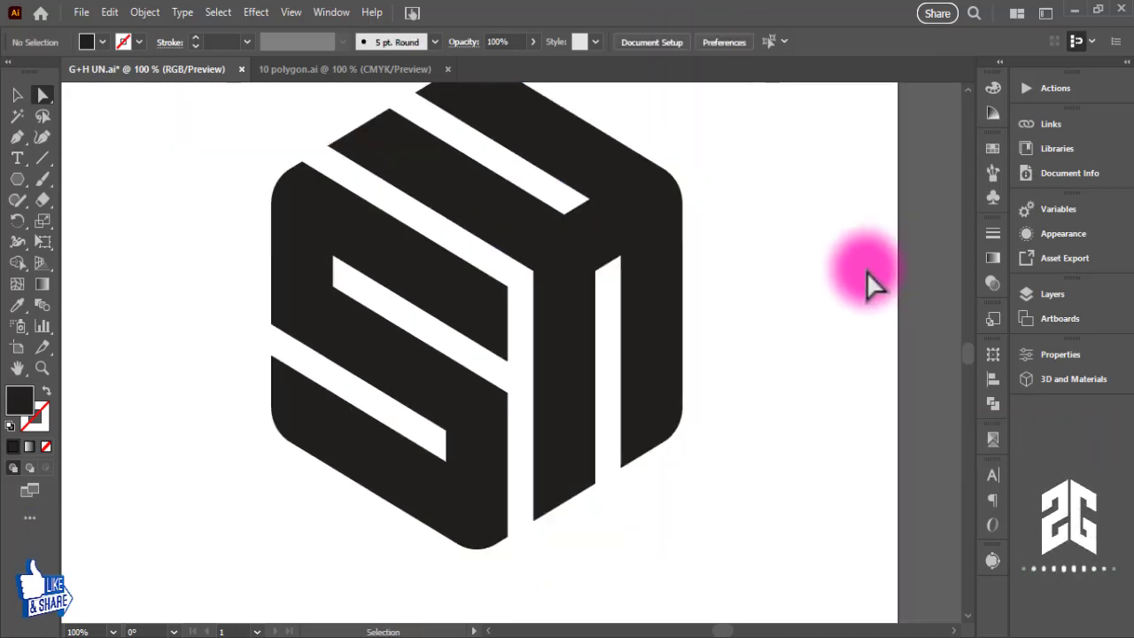
key(ctrl+minus)
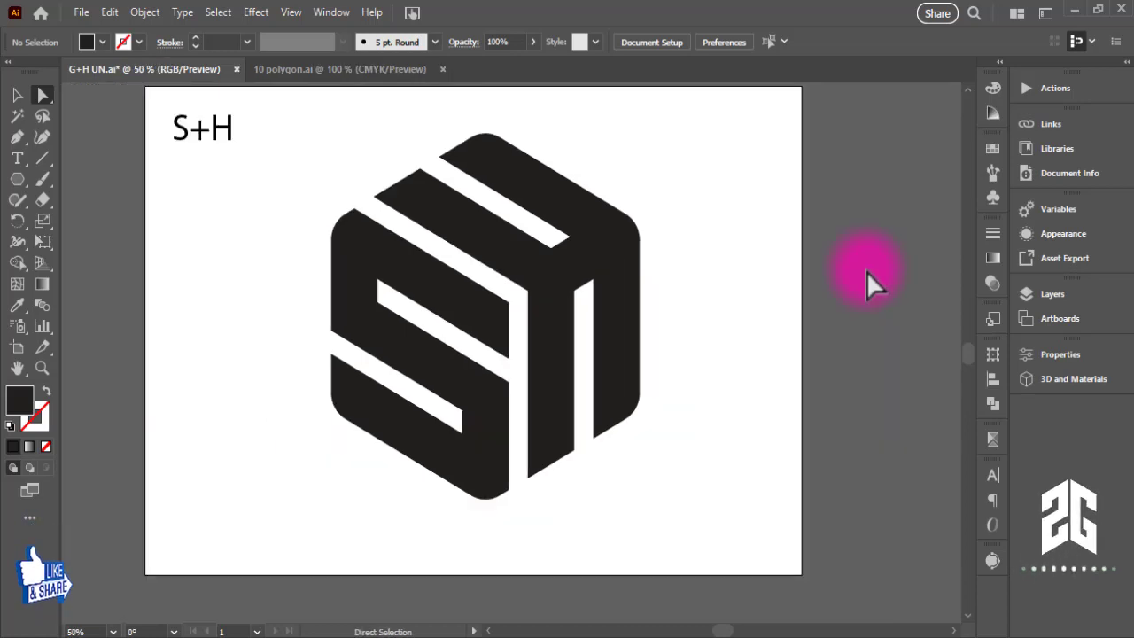
drag(809, 328, 834, 334)
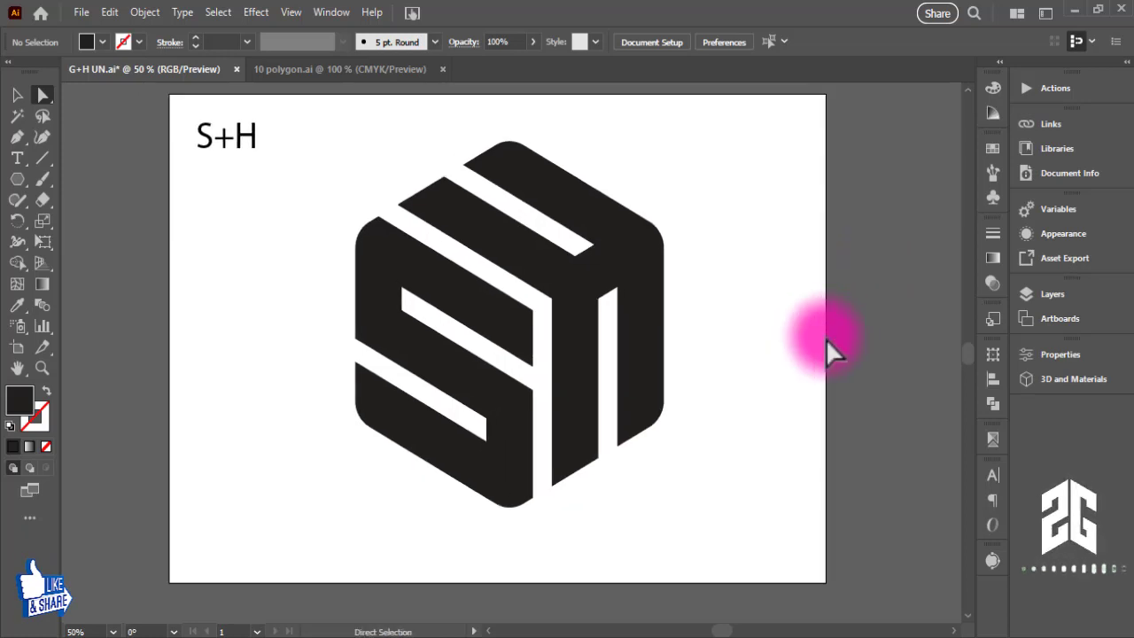
click(16, 94)
click(512, 341)
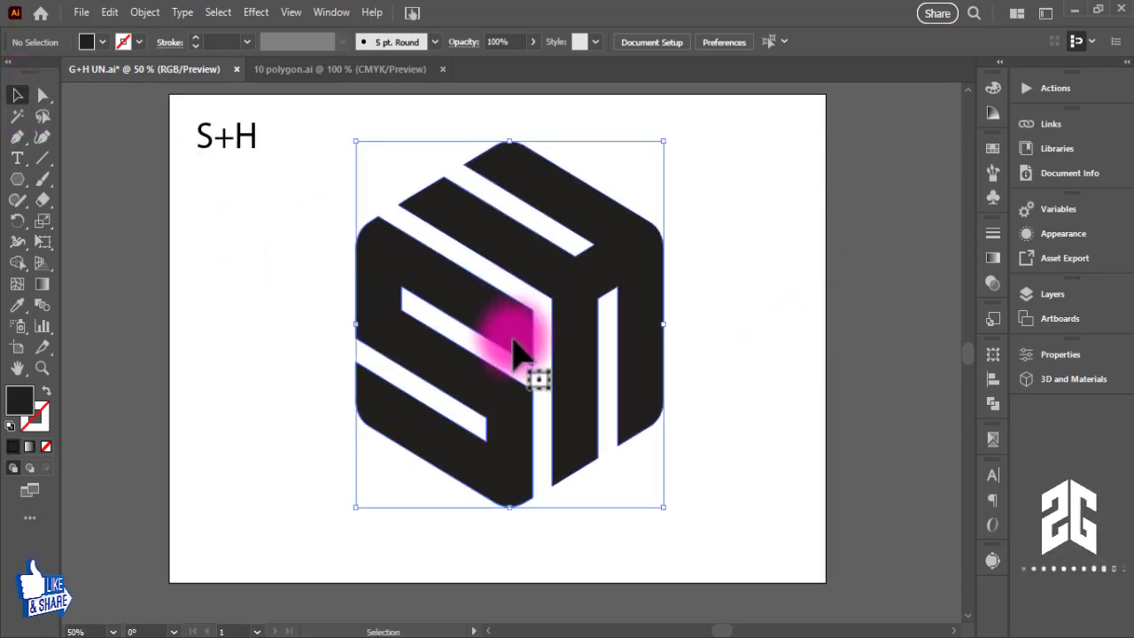
drag(512, 341, 666, 355)
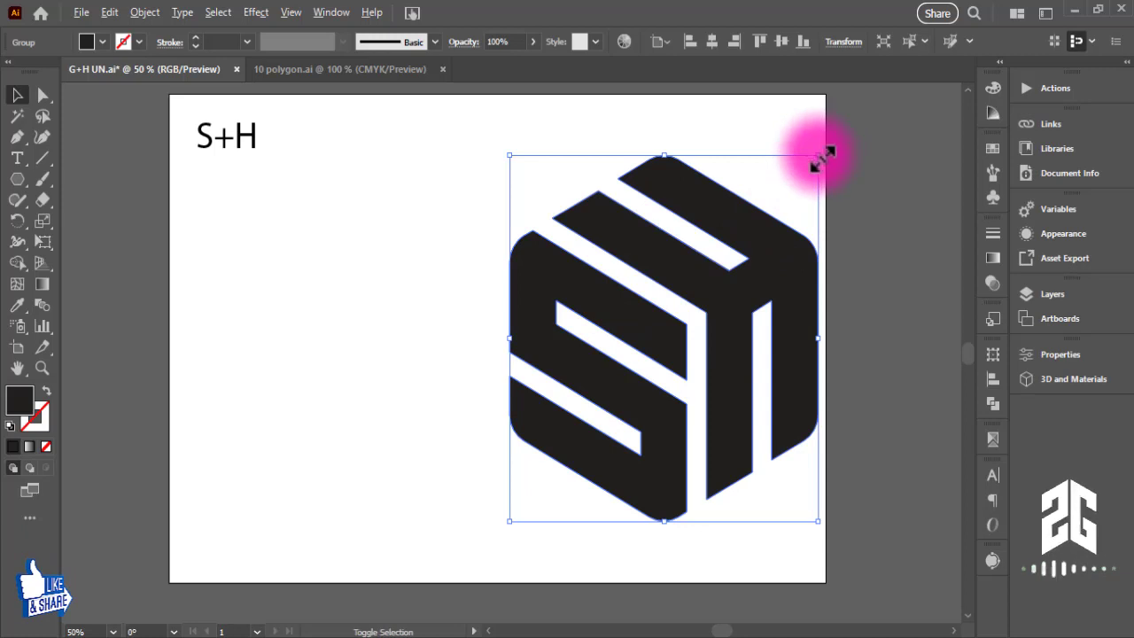
drag(821, 160, 782, 202)
drag(768, 275, 435, 266)
Step: Draw a hexagon over the left logo and rotate it 90° to stand point-up
click(124, 230)
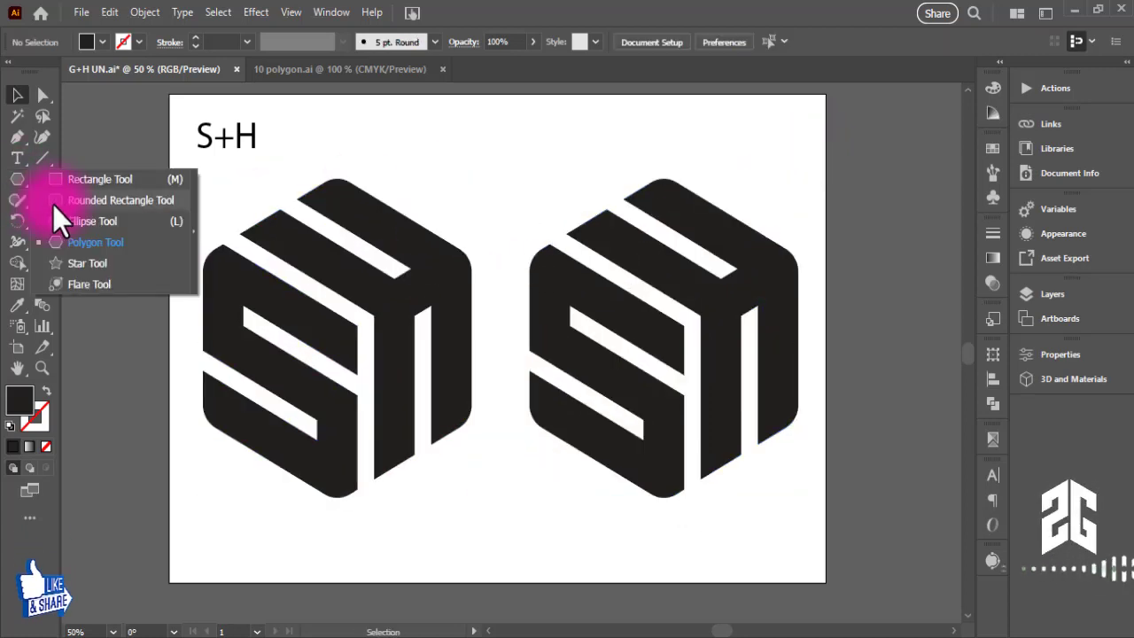
drag(20, 185, 62, 220)
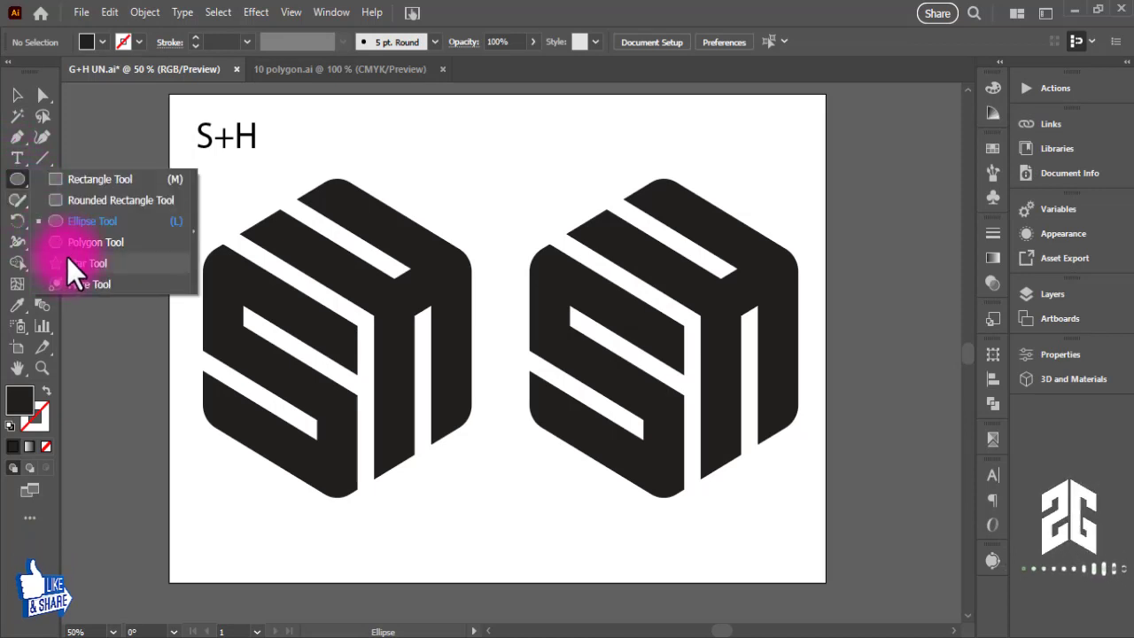
drag(24, 188, 68, 260)
drag(239, 272, 115, 164)
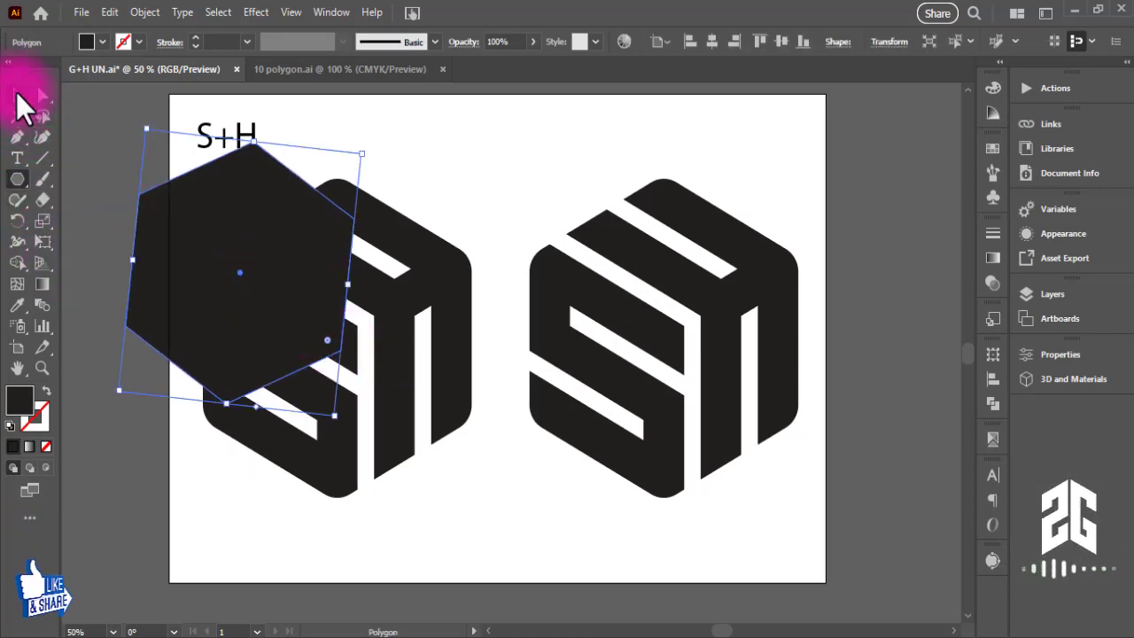
click(889, 41)
click(796, 115)
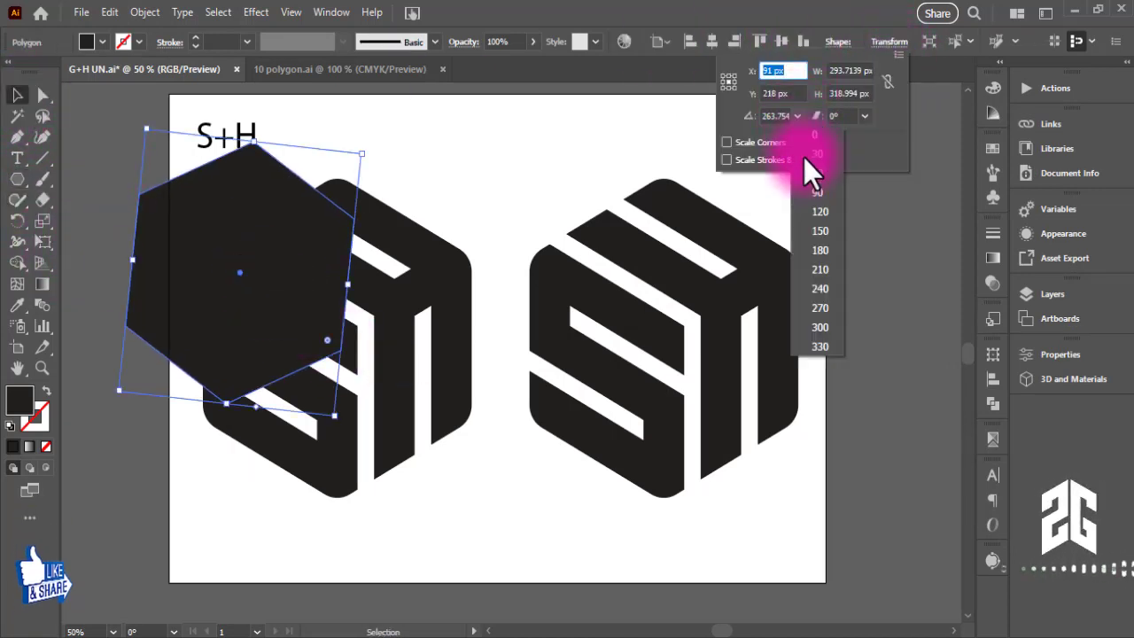
click(817, 194)
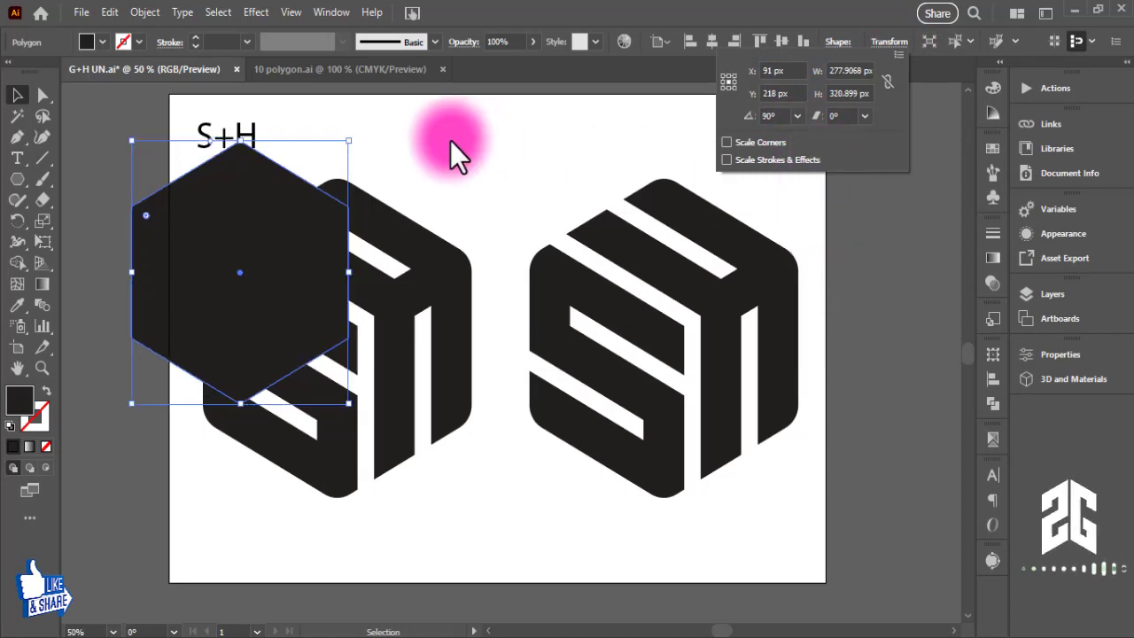
Step: Give the hexagon no fill and a dark 11 pt outline
click(86, 42)
click(11, 71)
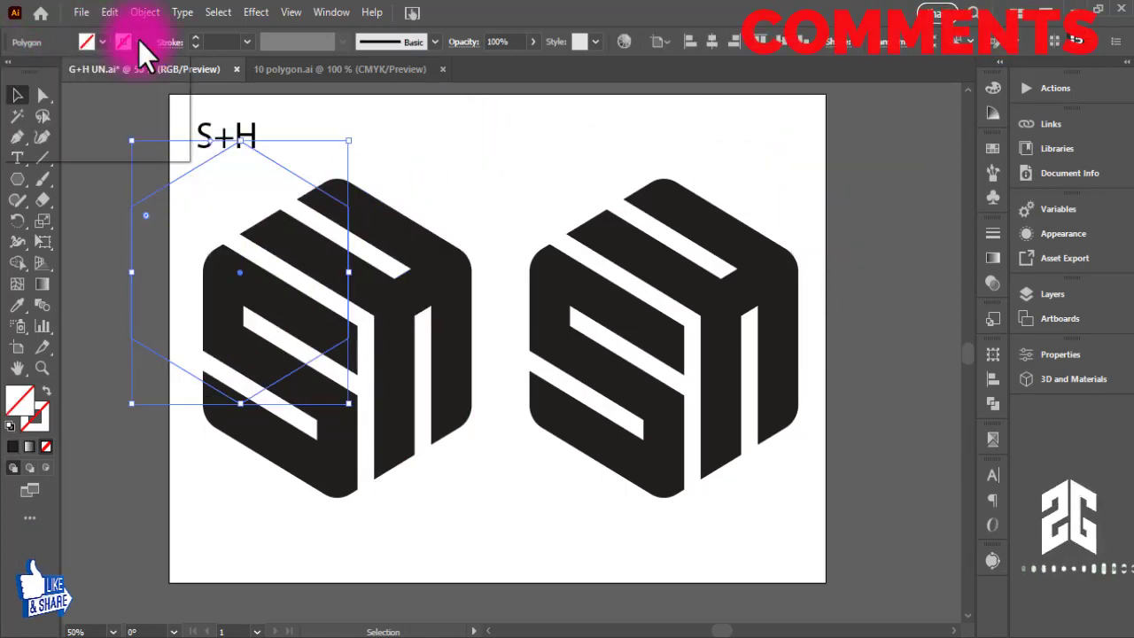
click(138, 41)
click(34, 71)
click(421, 199)
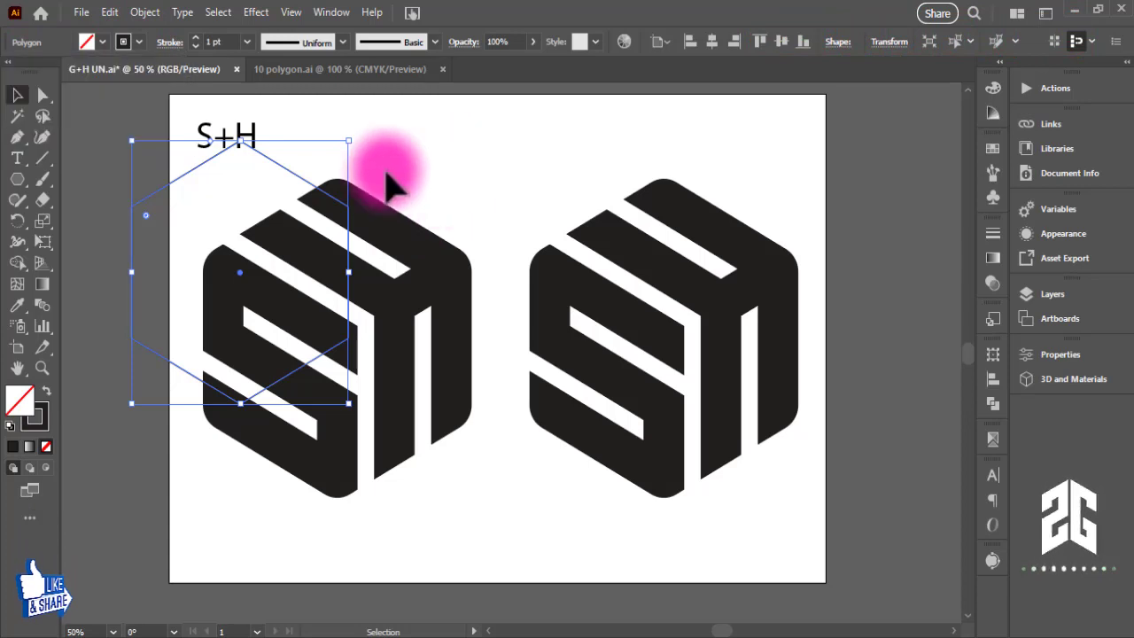
click(279, 195)
drag(275, 190, 250, 88)
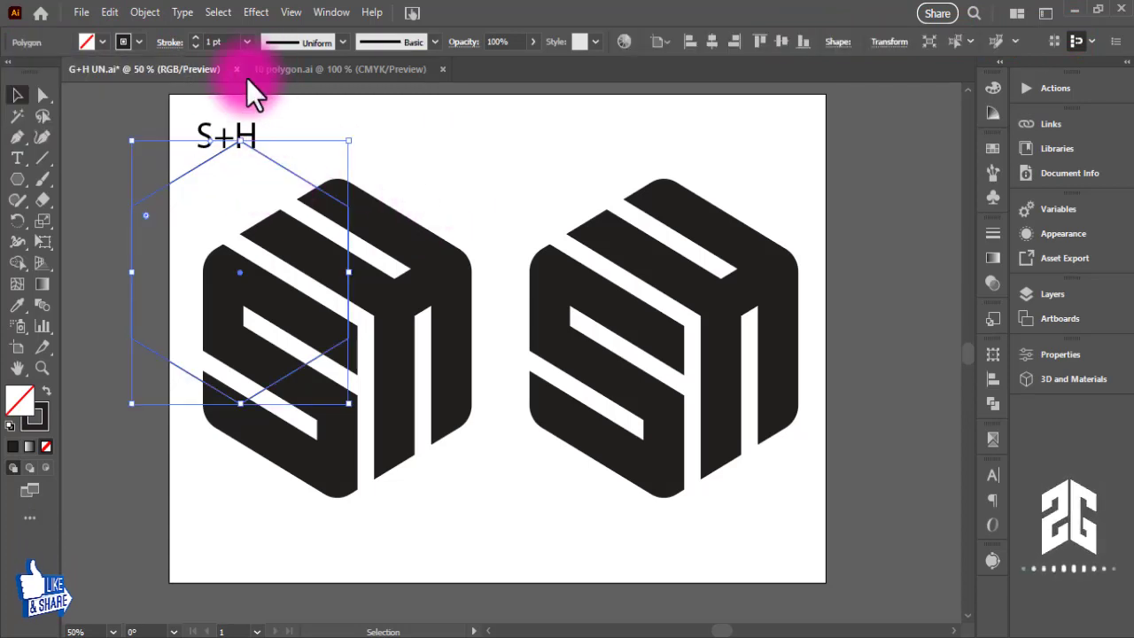
click(195, 38)
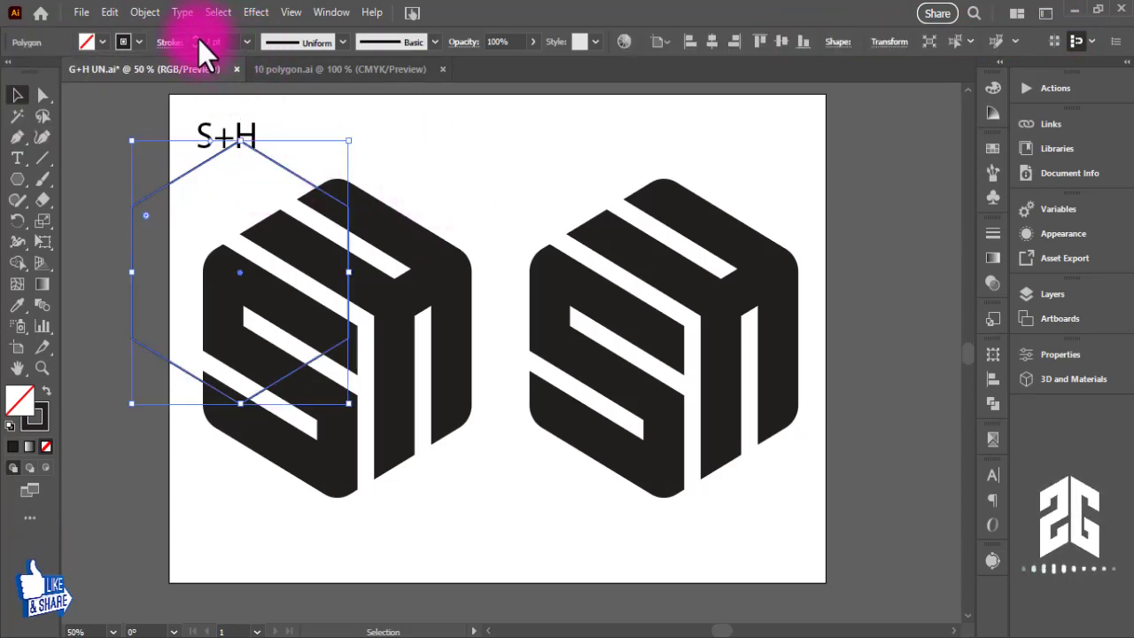
Step: Centre the hexagon horizontally and vertically on the left logo
shift+click(394, 232)
click(714, 44)
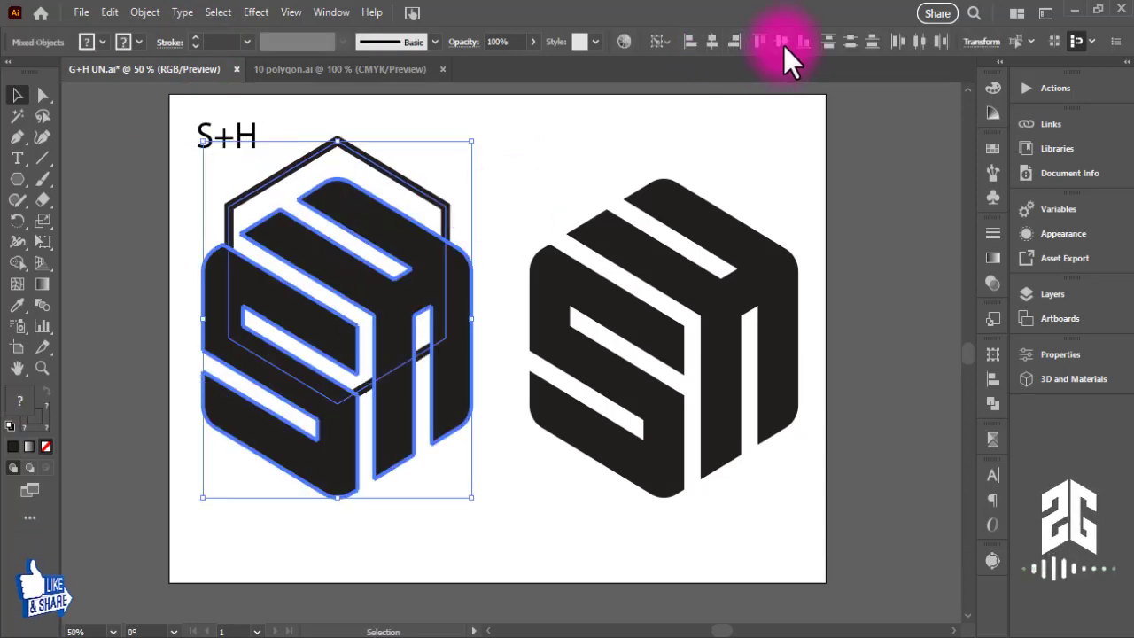
click(783, 43)
click(463, 238)
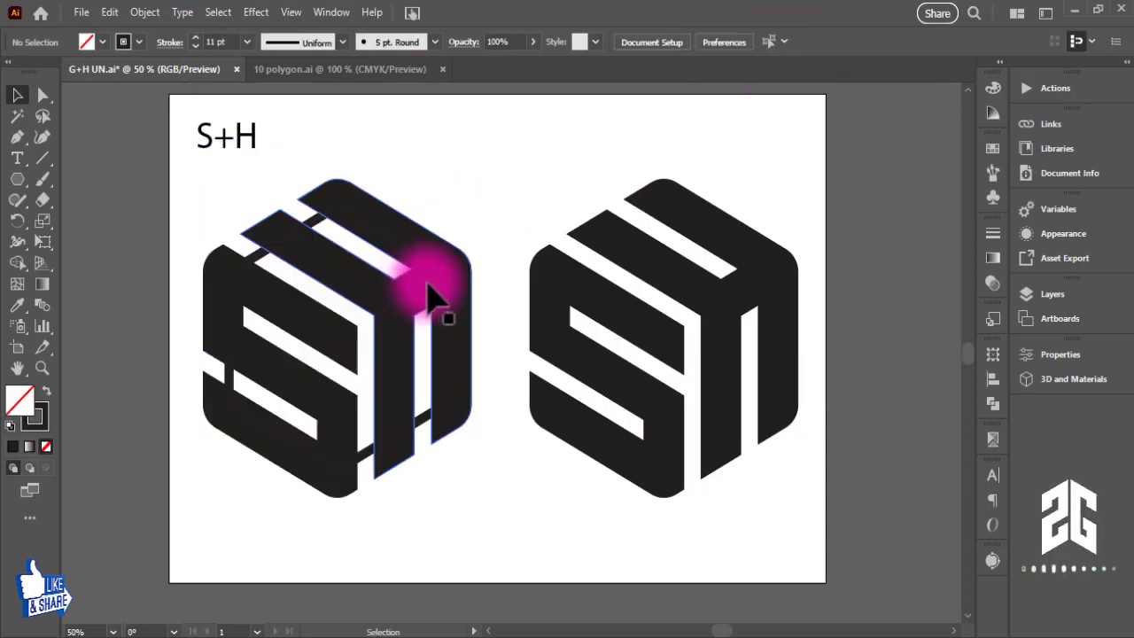
Step: Scale the hexagon up around the left logo and round all its corners
click(315, 232)
drag(446, 206, 490, 160)
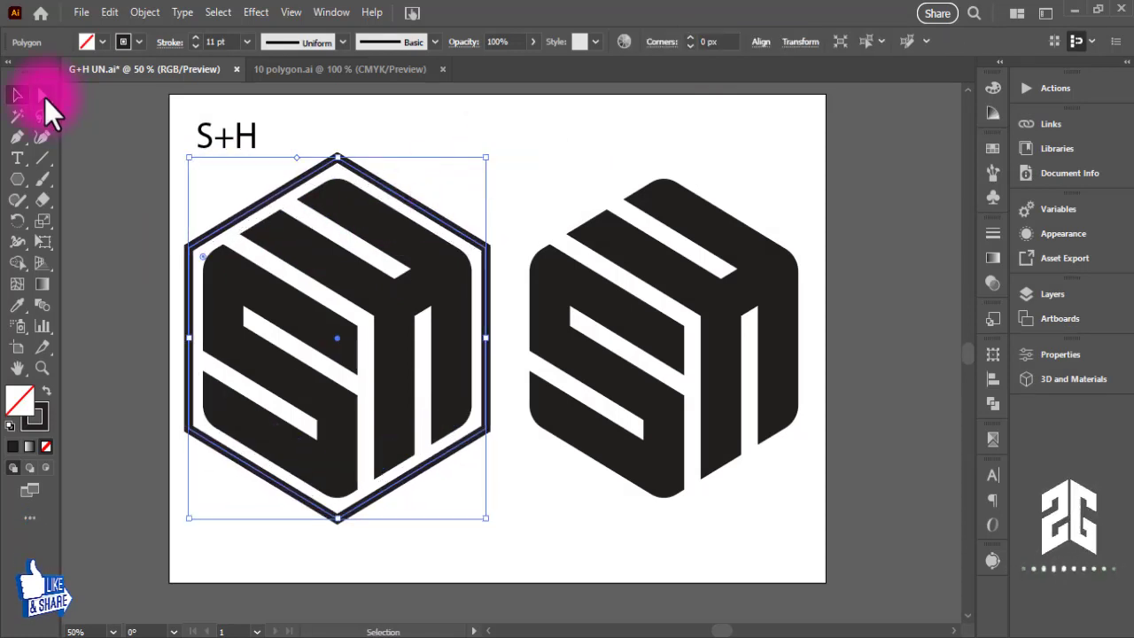
click(42, 95)
click(334, 164)
drag(367, 191, 379, 217)
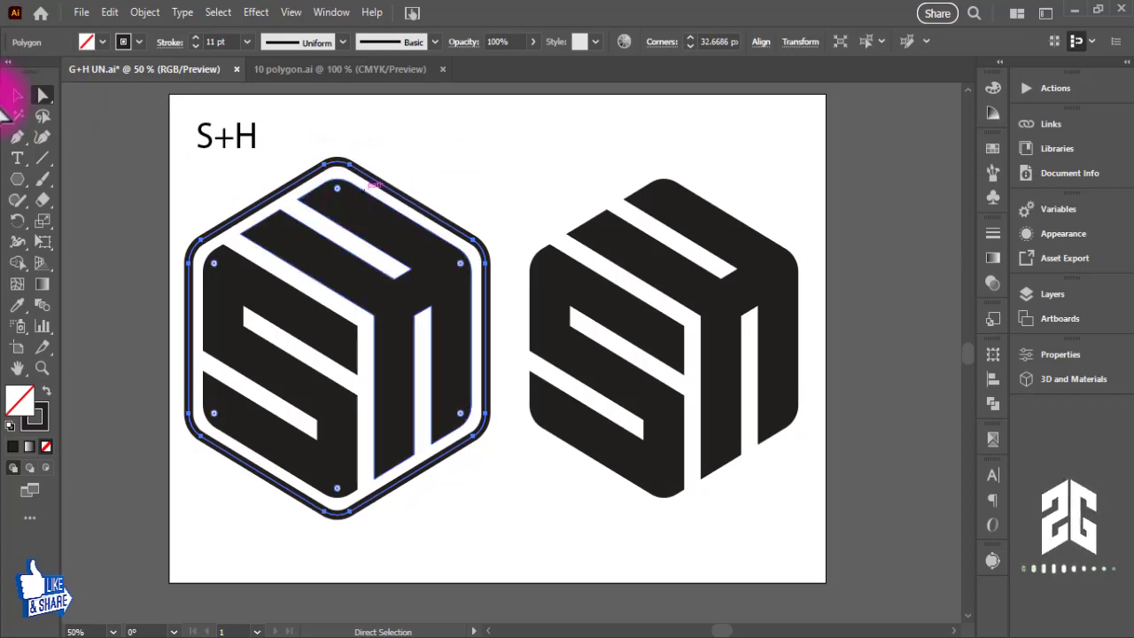
Step: Move the S+H text below the hexagon
click(17, 94)
click(248, 158)
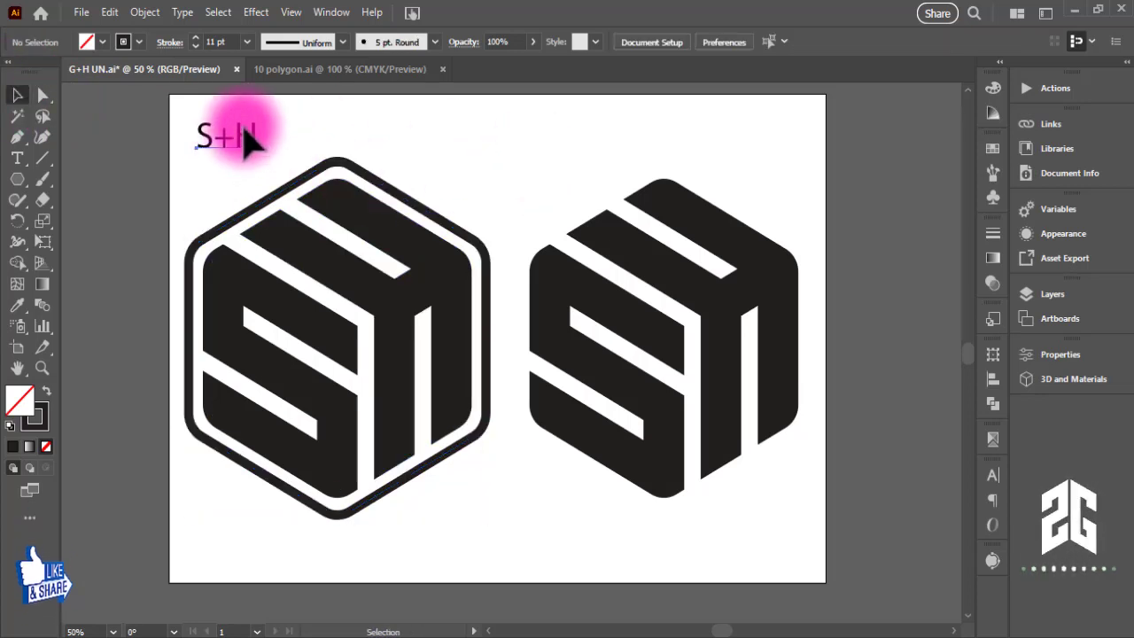
drag(250, 137, 350, 558)
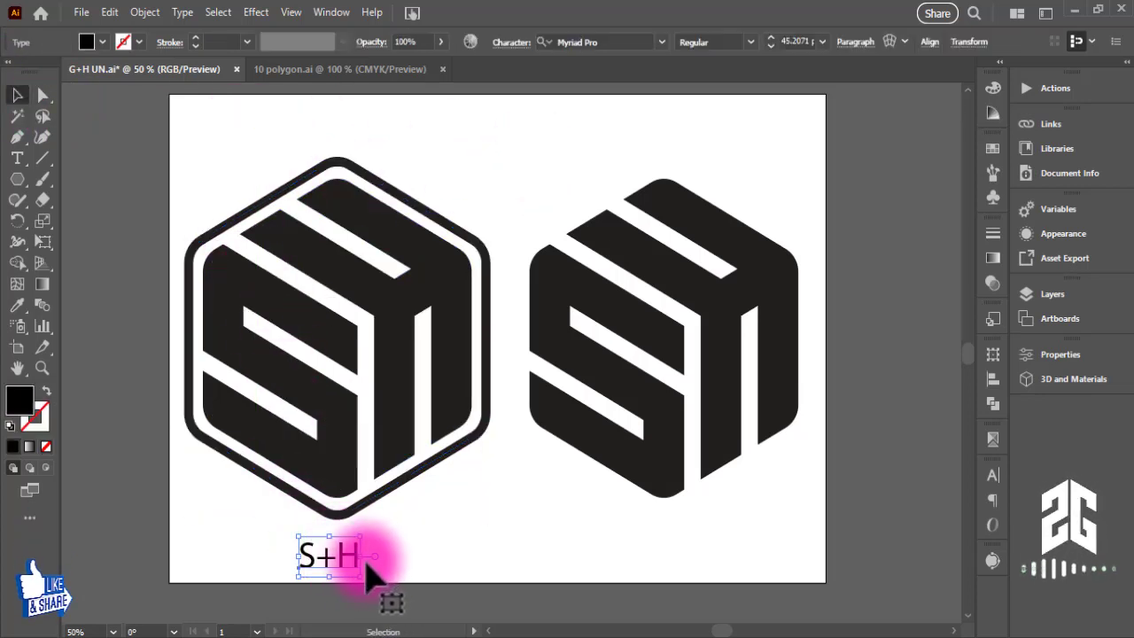
Step: Retype the S+H text as 'TAGLINE HERE' and place a copy under the other logo
double_click(350, 554)
drag(349, 551, 336, 478)
text(TAGLINE HERE)
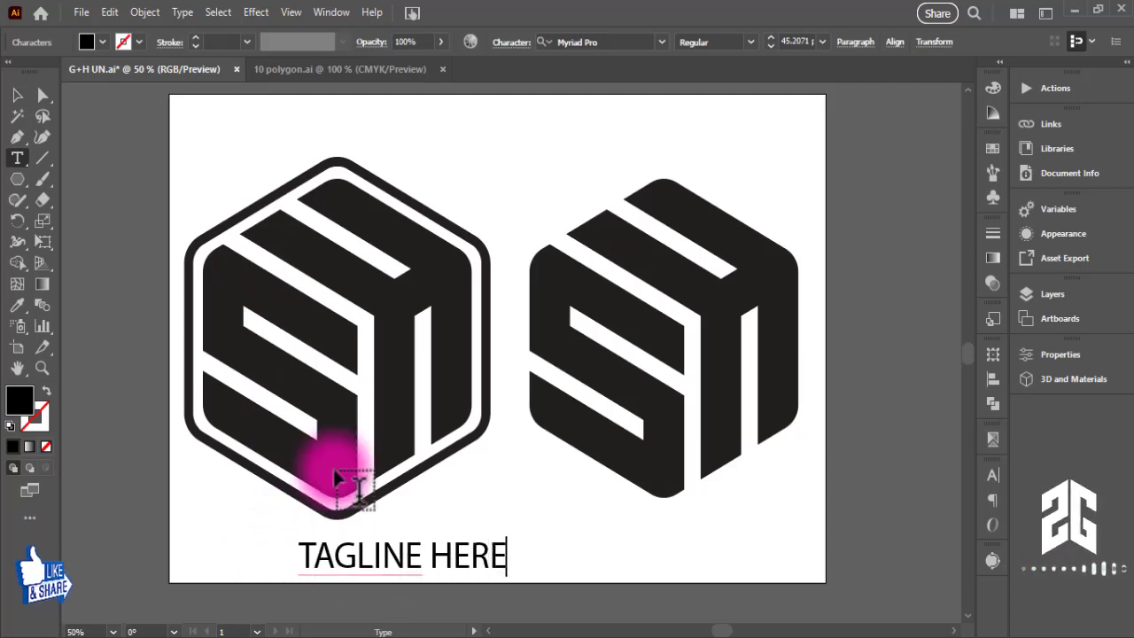
click(16, 94)
mouse_move(443, 564)
mouse_down()
mouse_move(390, 562)
mouse_move(707, 545)
mouse_up()
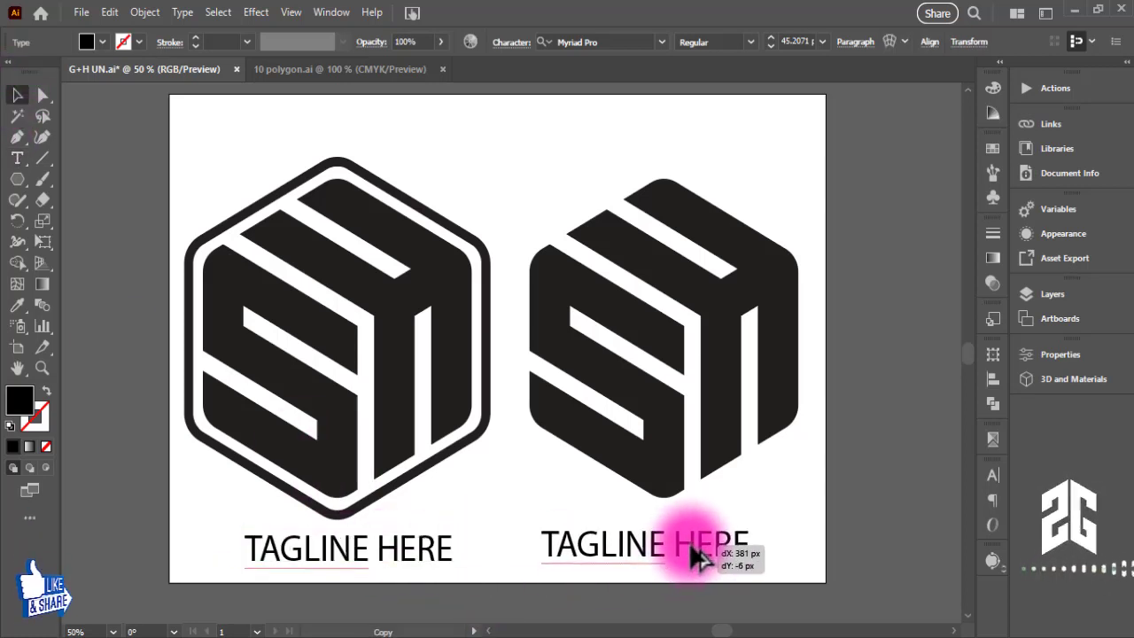
click(877, 336)
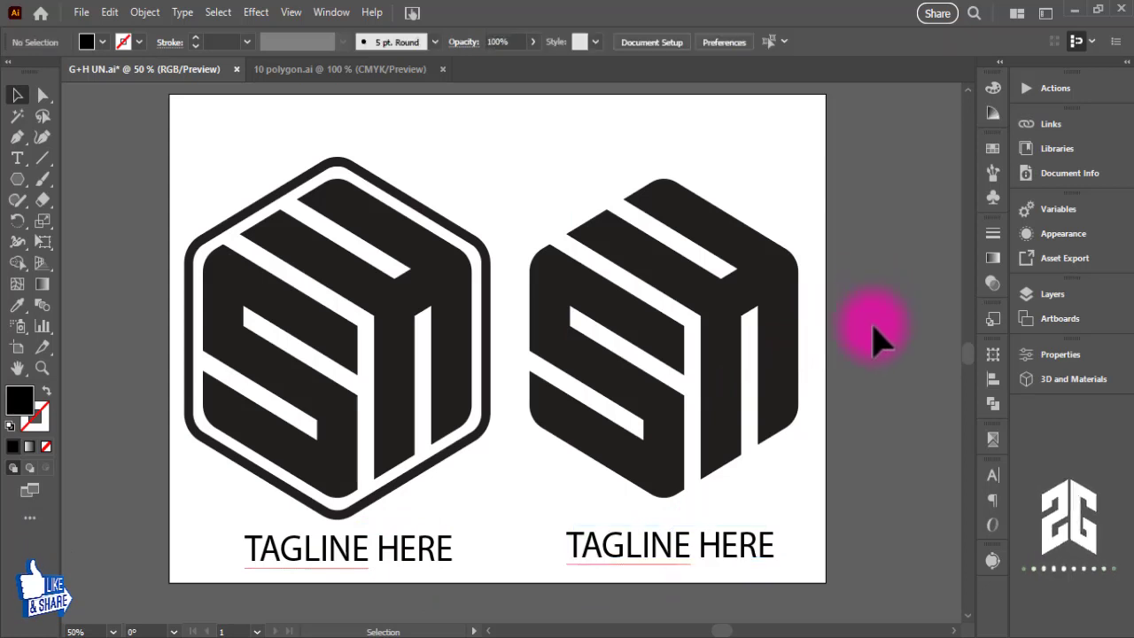